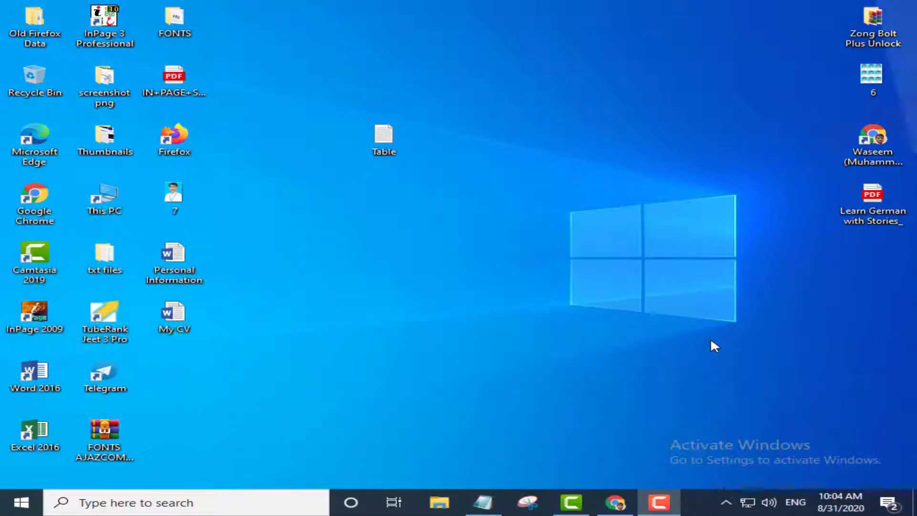
Open the Windows Update settings page by searching for "windo" in Windows Settings
left_click(21, 501)
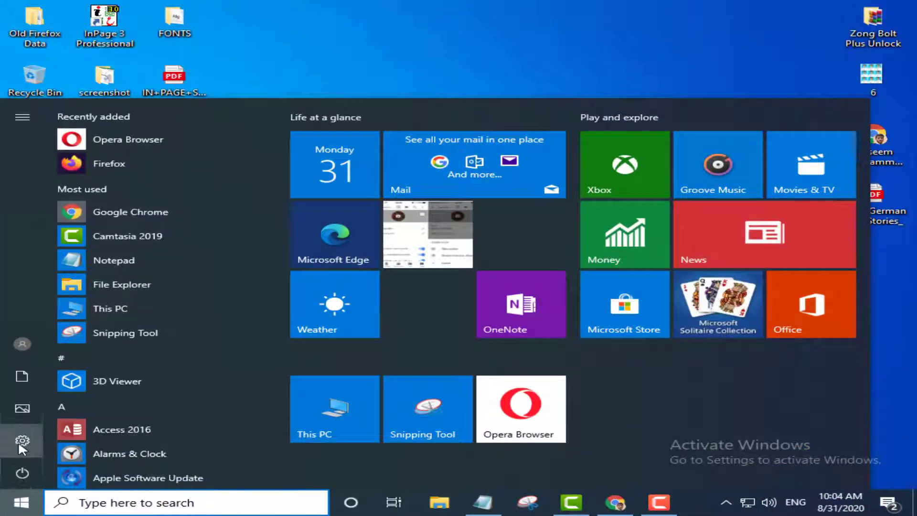
left_click(19, 441)
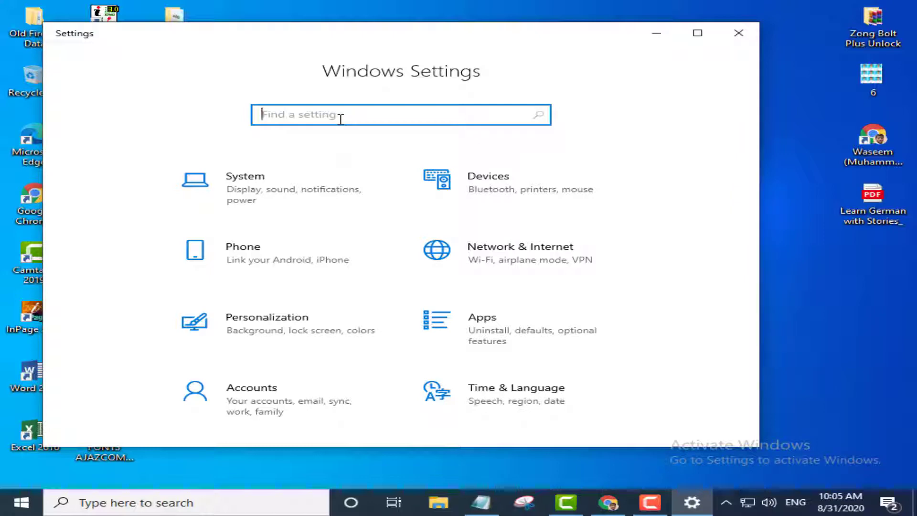
type("windo")
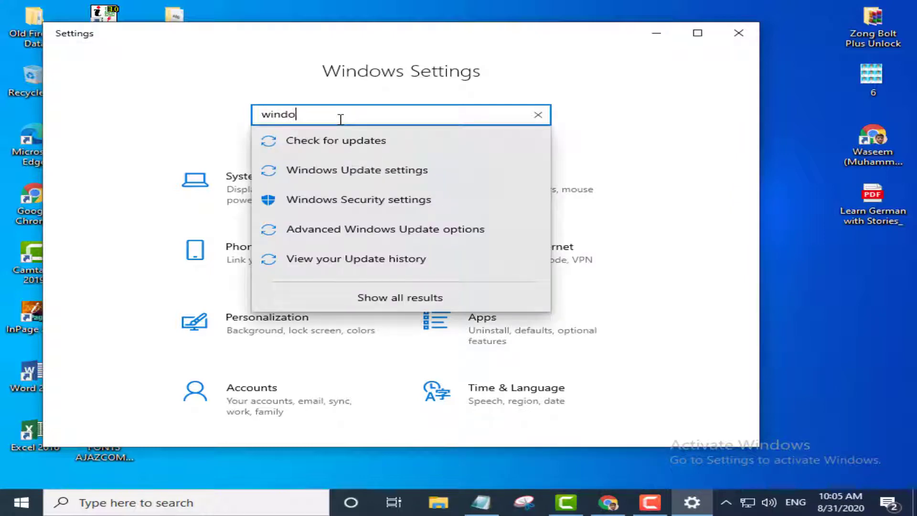
left_click(334, 180)
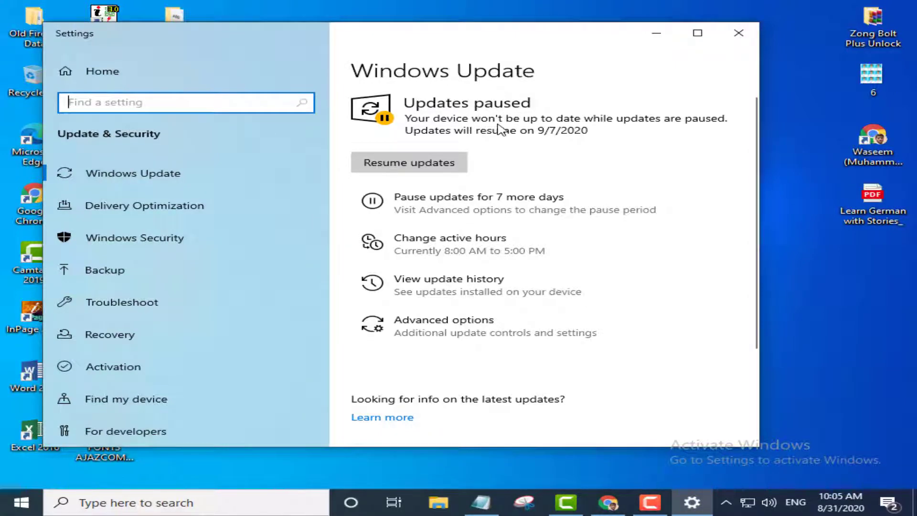
Resume the paused Windows updates, pause them again for 7 days, and minimize the settings window
left_click(419, 162)
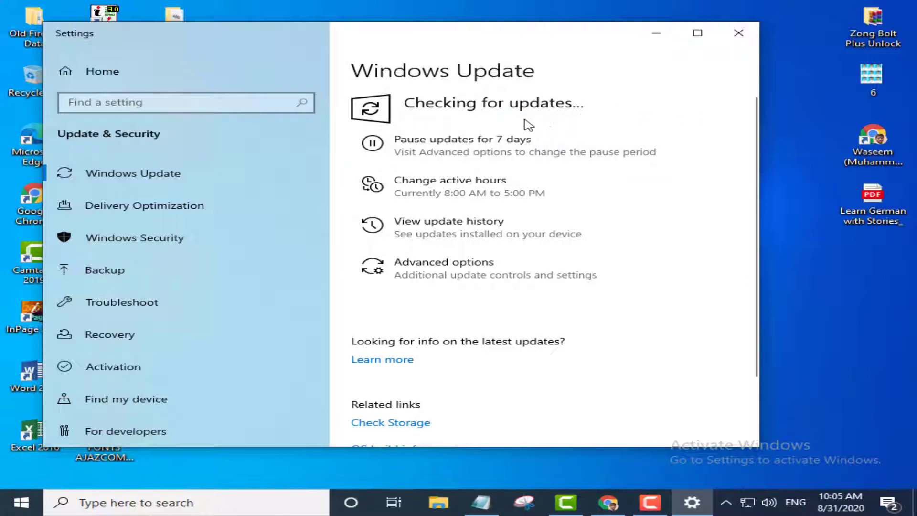
left_click(450, 153)
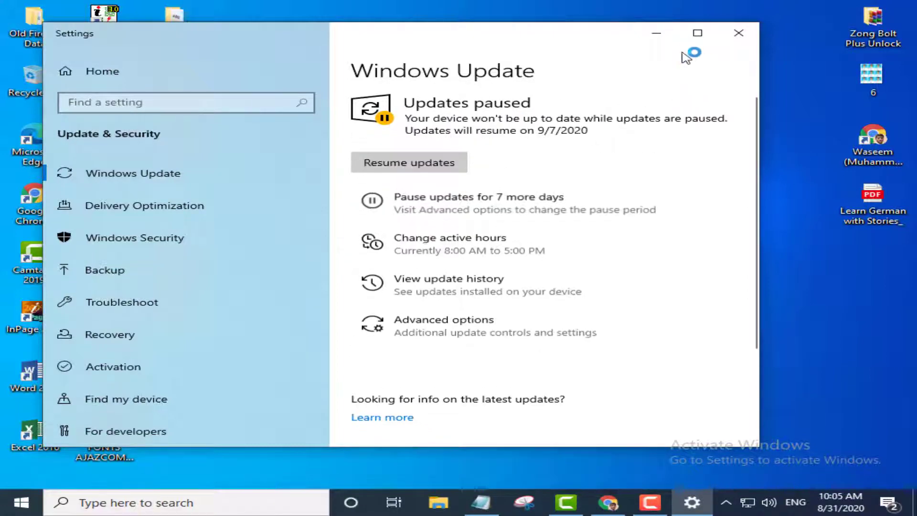
left_click(657, 35)
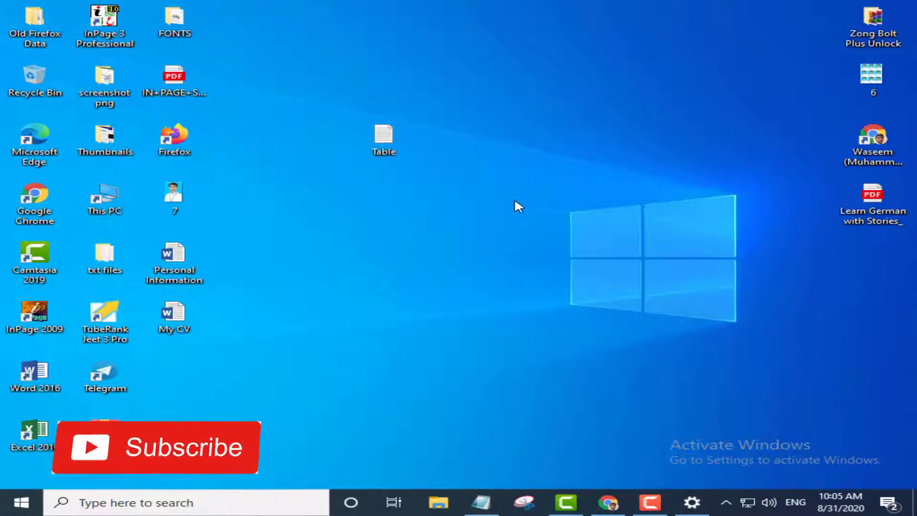
Switch to Chrome, subscribe to the open YouTube channel with notifications set to All, and minimize the browser
left_click(608, 501)
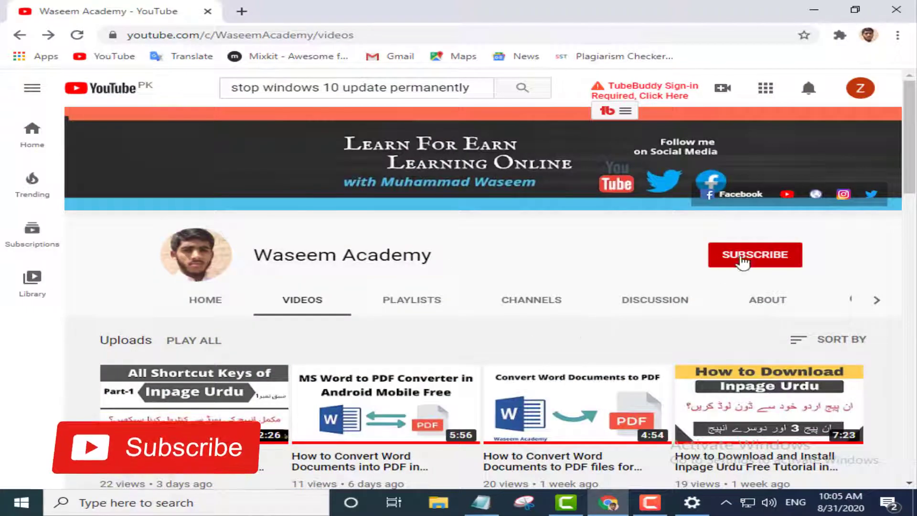
left_click(763, 262)
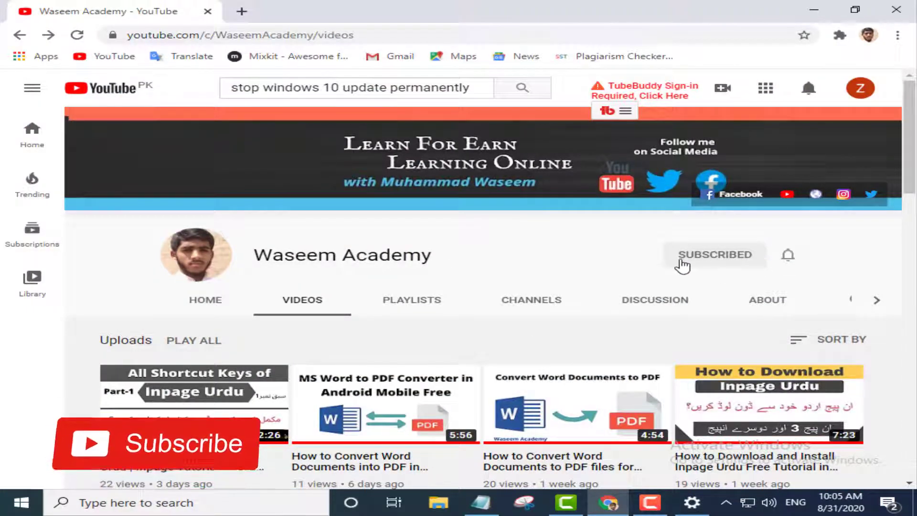
left_click(788, 258)
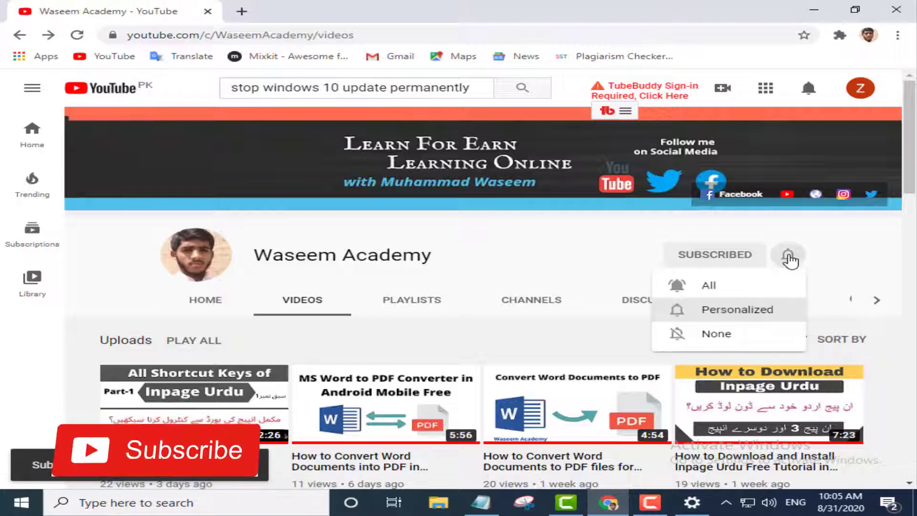
left_click(708, 288)
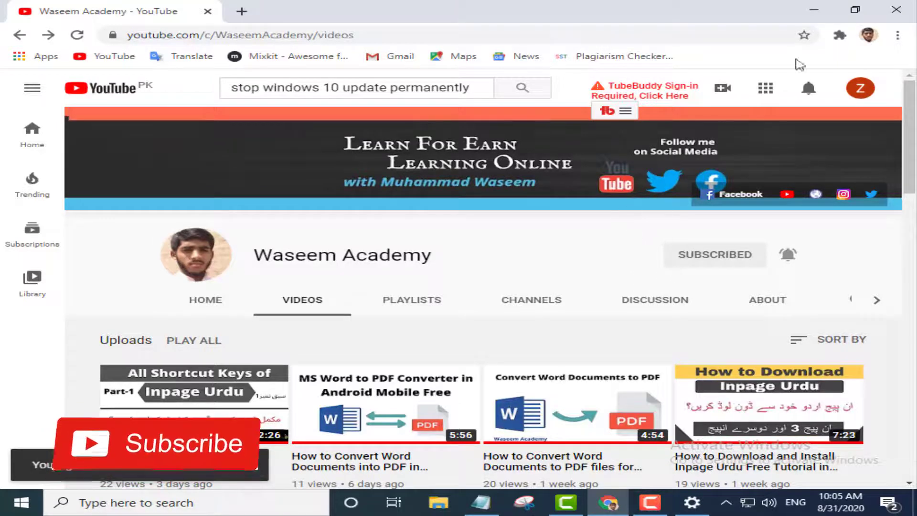
left_click(814, 9)
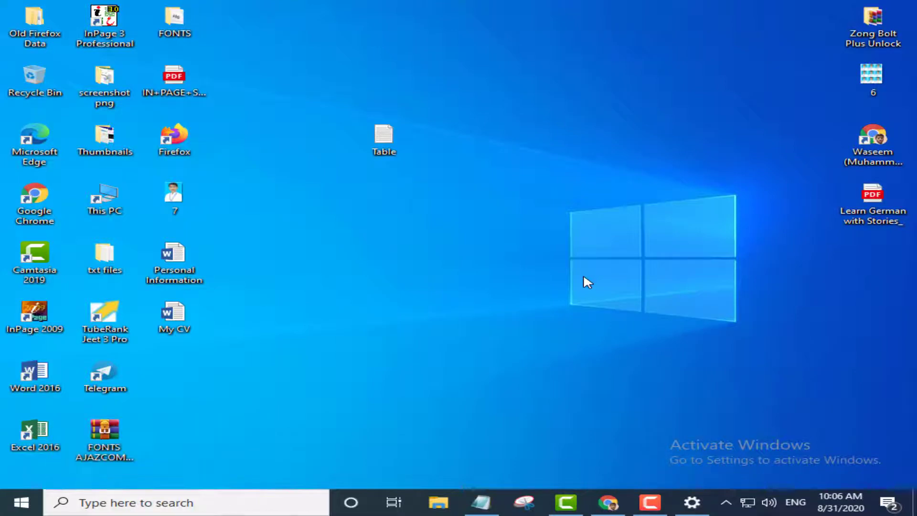
Open Control Panel through a Windows search and show its items as large icons
left_click(130, 503)
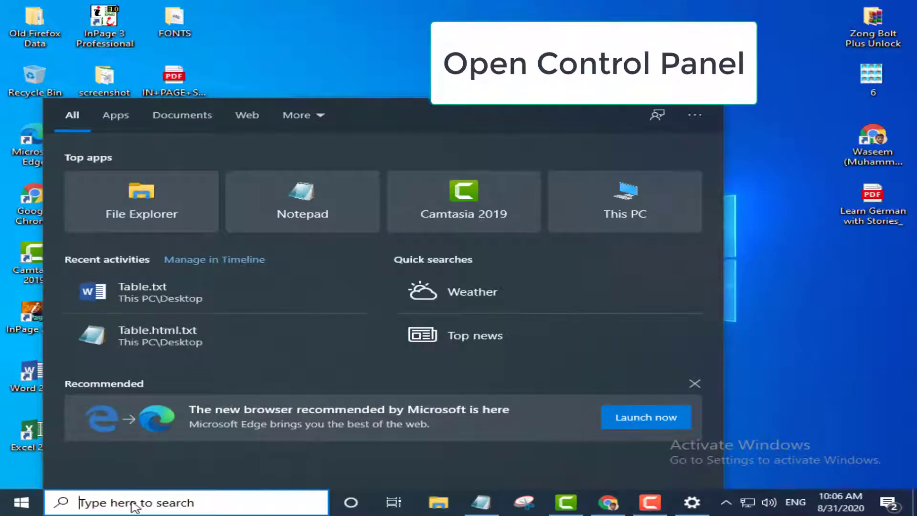
type("cont")
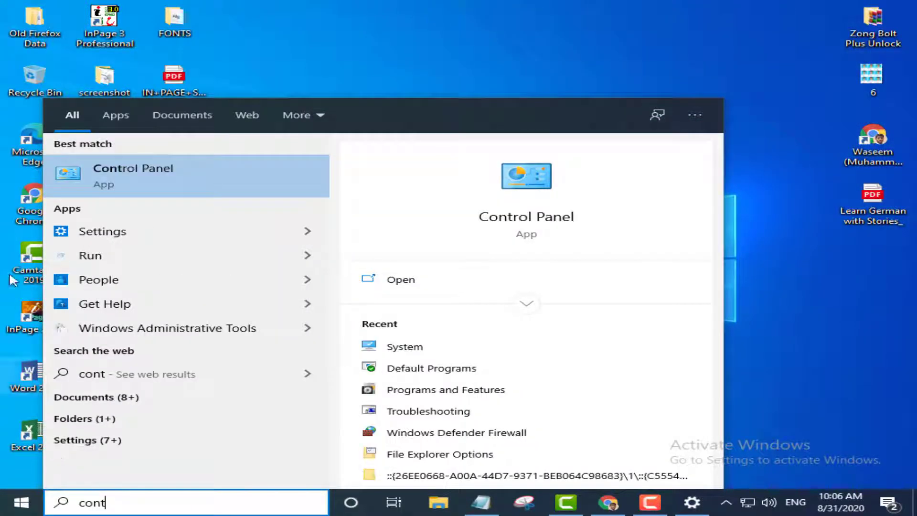
left_click(129, 179)
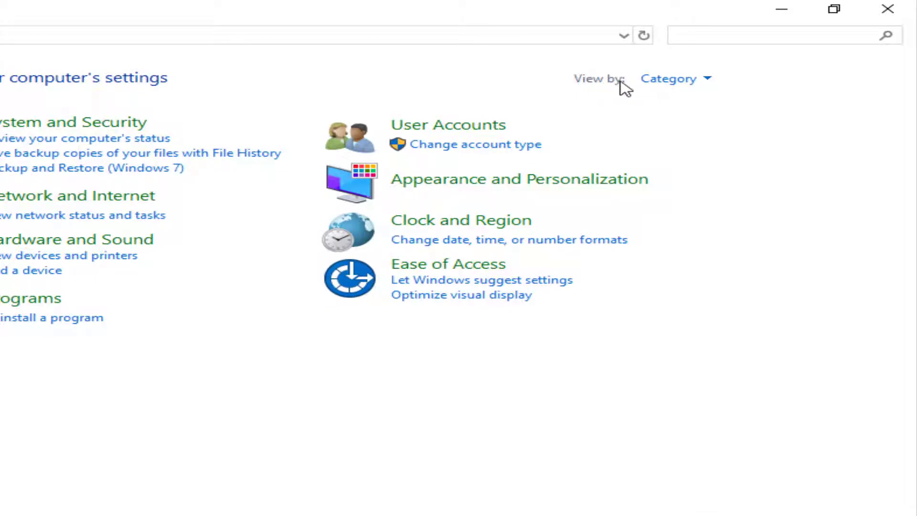
left_click(712, 86)
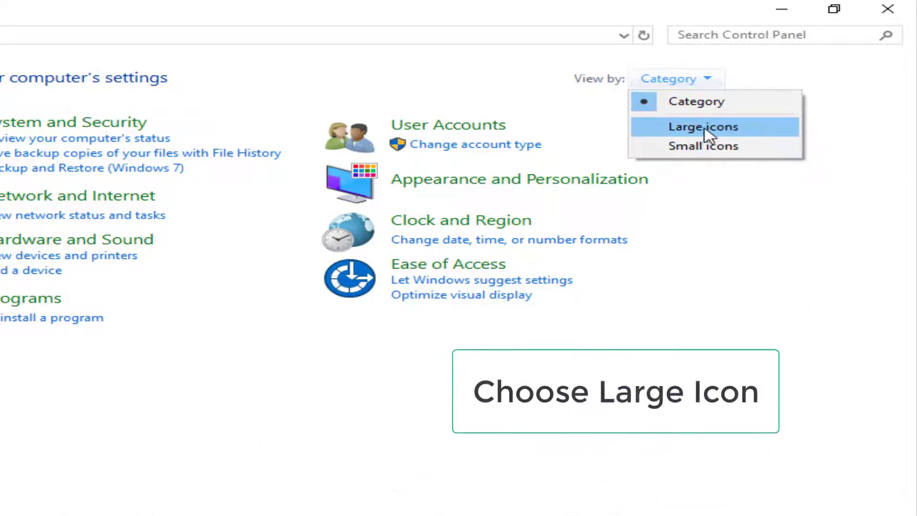
left_click(724, 123)
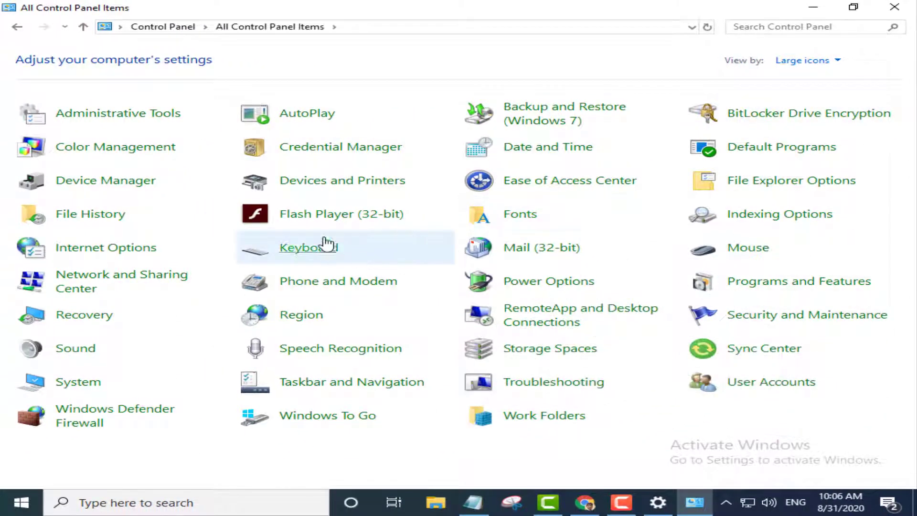
Open the Services console from Administrative Tools in Control Panel
left_click(117, 117)
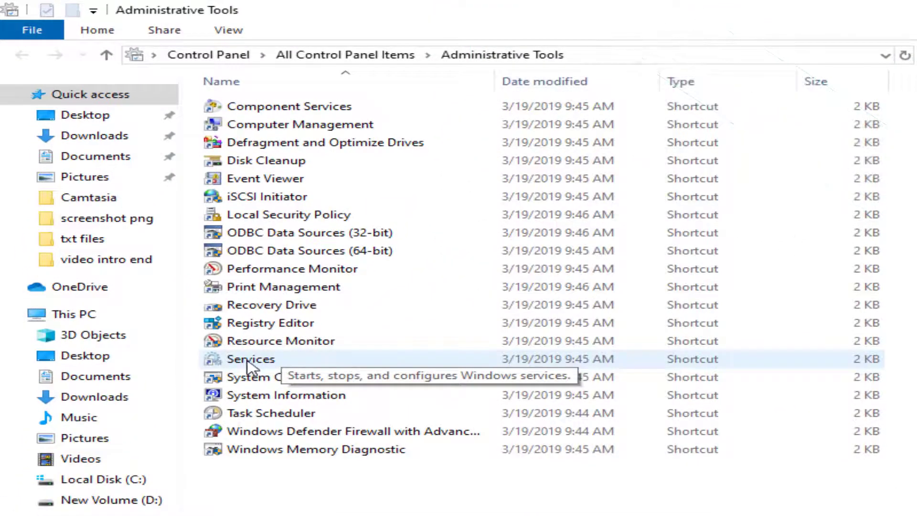
left_click(249, 368)
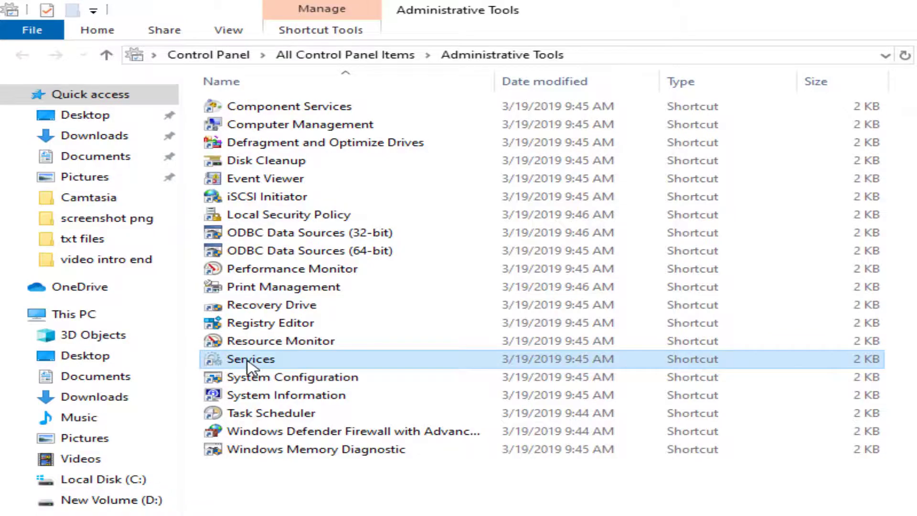
double_click(248, 362)
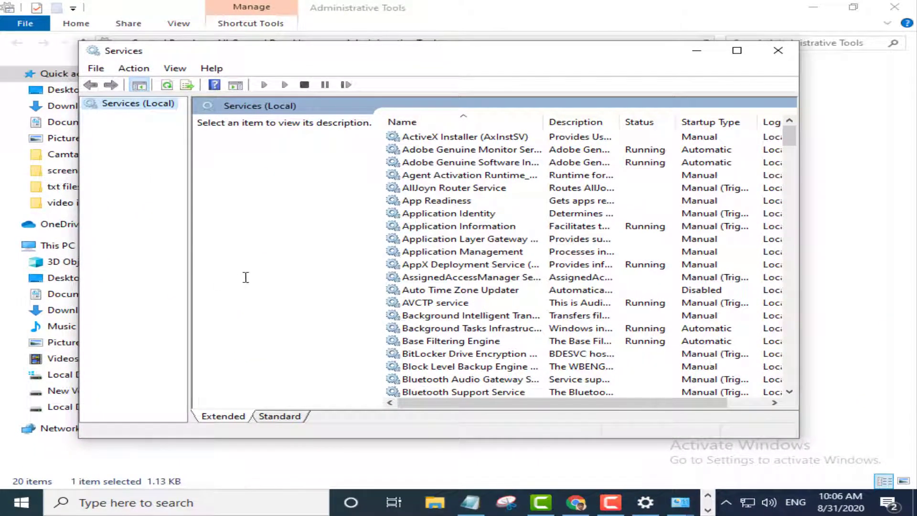
Find the Windows Update service in the services list, widen the Services window, and open the service's properties
scroll(456, 167, "down", 6)
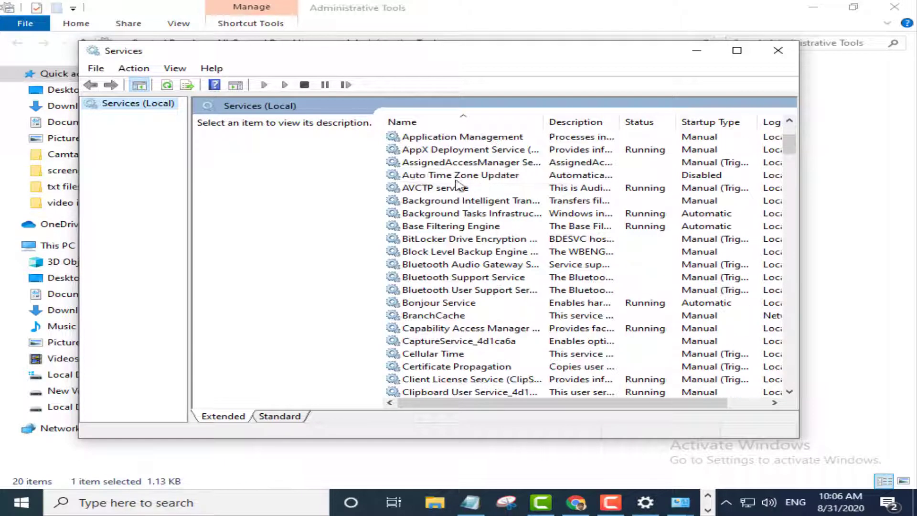
left_click_drag(791, 160, 792, 345)
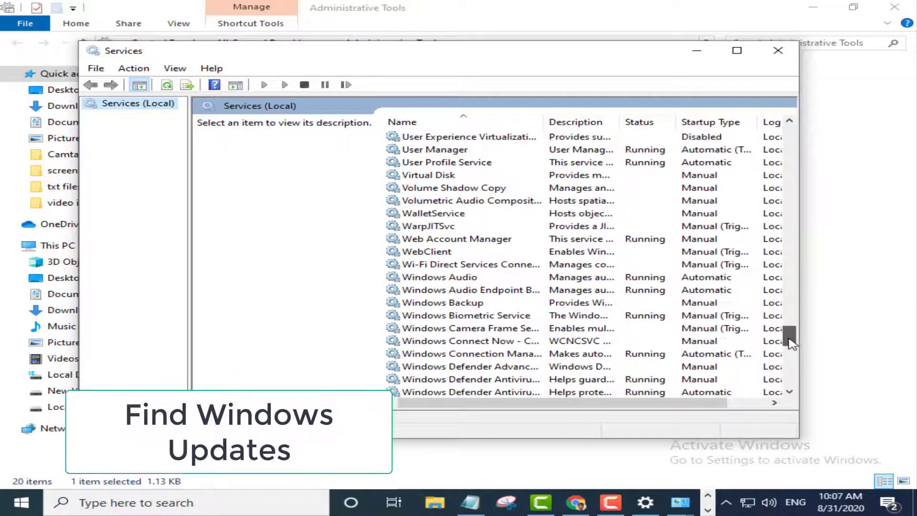
scroll(557, 305, "down", 1)
scroll(554, 304, "down", 3)
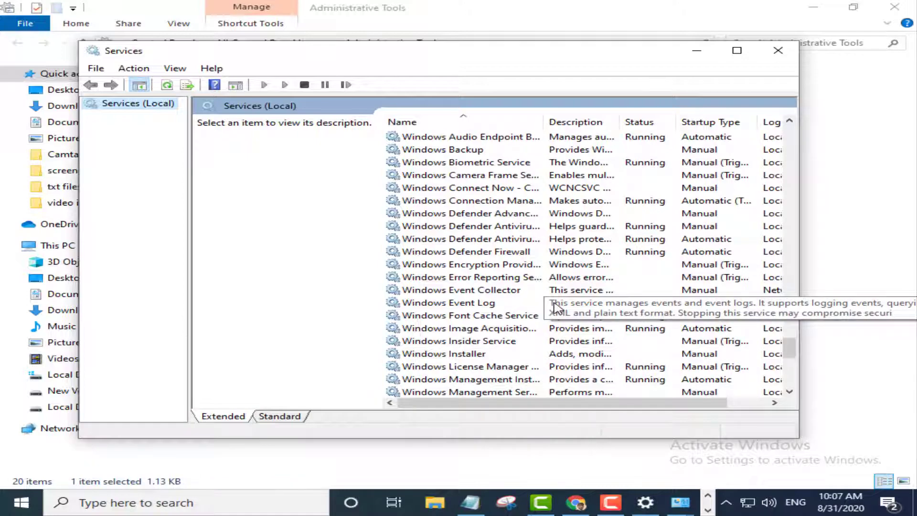
scroll(554, 315, "down", 1)
scroll(547, 341, "down", 2)
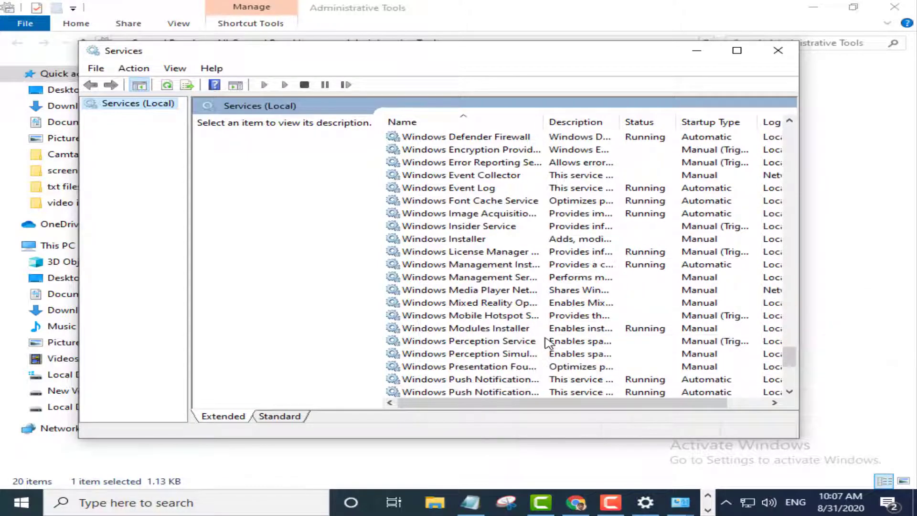
scroll(547, 342, "down", 3)
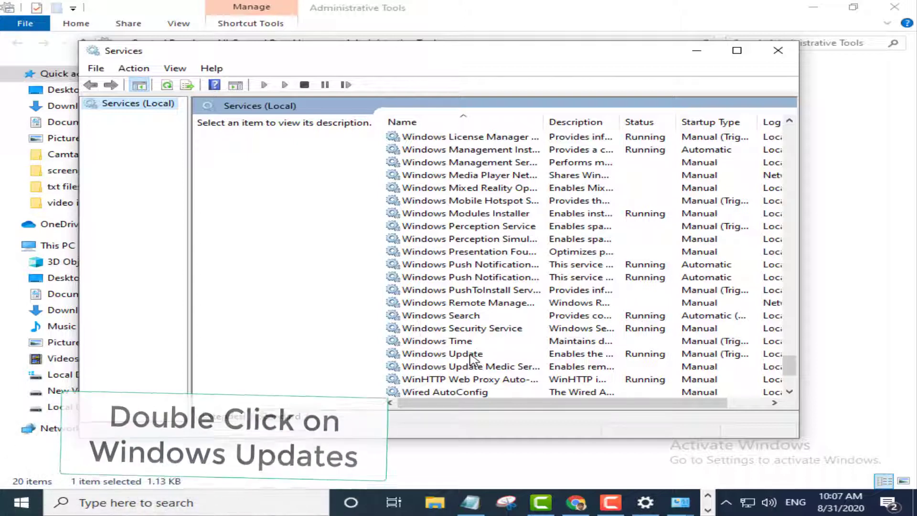
left_click_drag(800, 343, 866, 341)
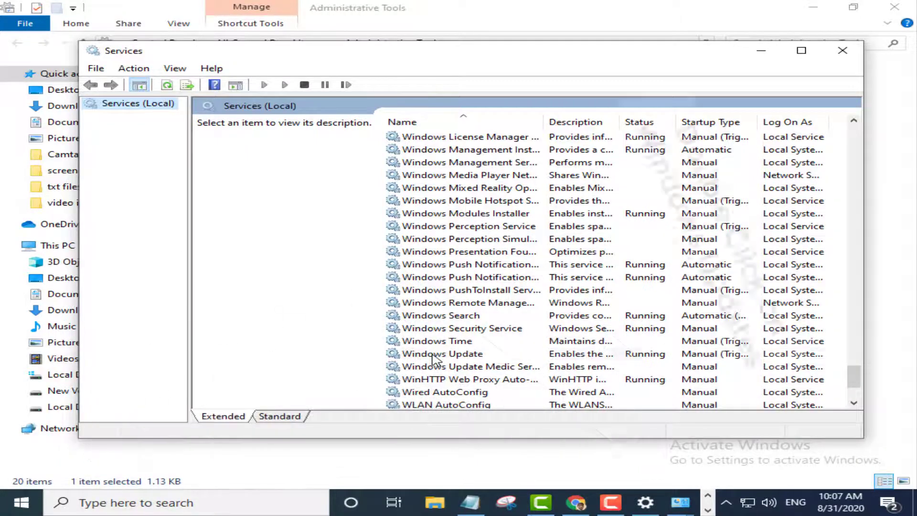
double_click(441, 354)
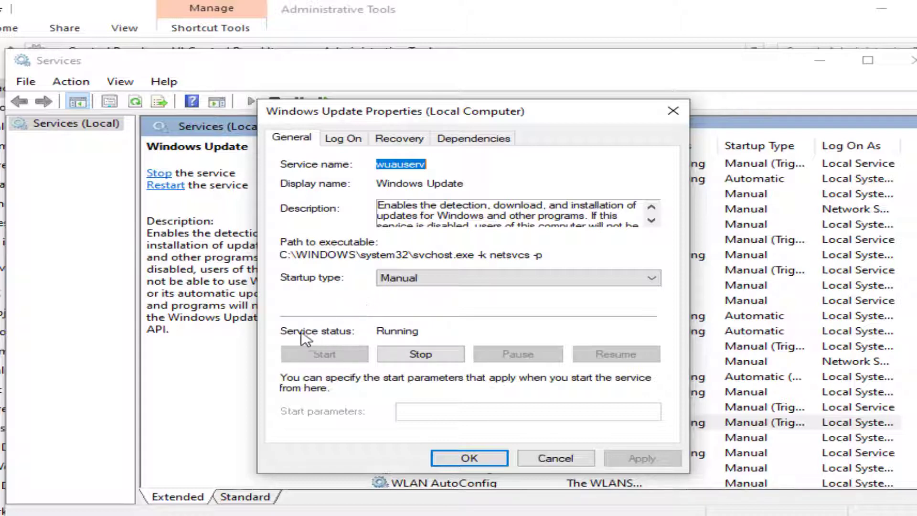
Stop the Windows Update service, set its startup type to Disabled, and apply and confirm the change
left_click(421, 359)
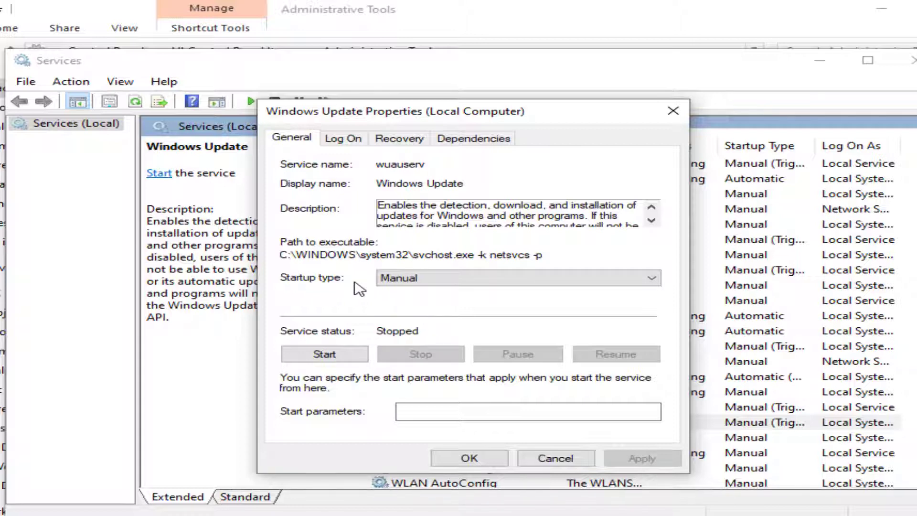
left_click(523, 281)
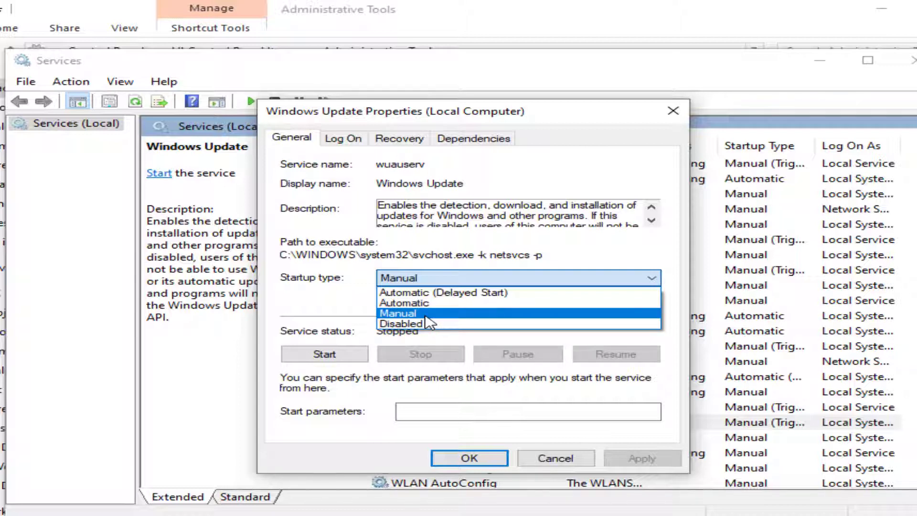
left_click(401, 324)
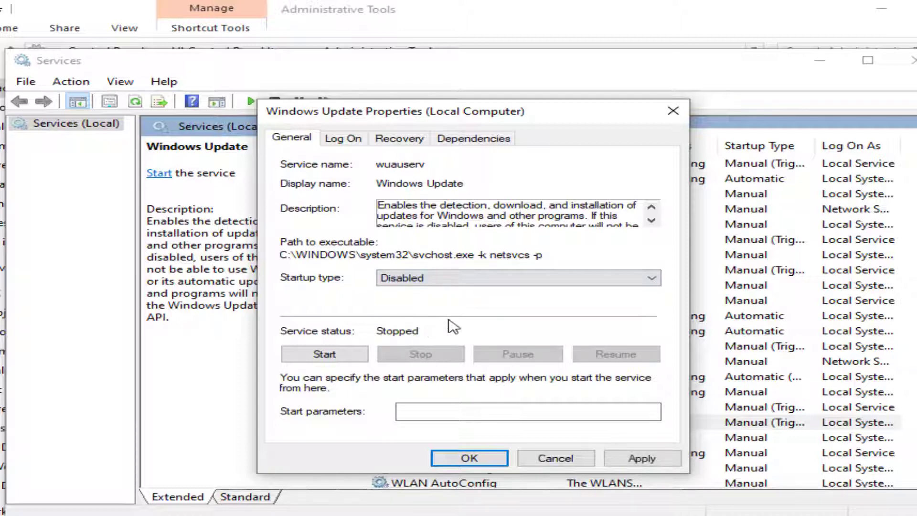
left_click(643, 458)
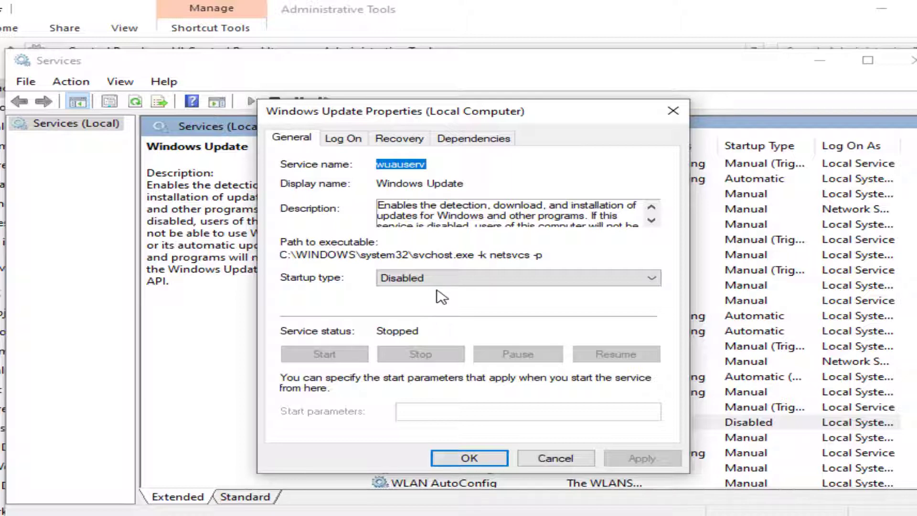
left_click(469, 460)
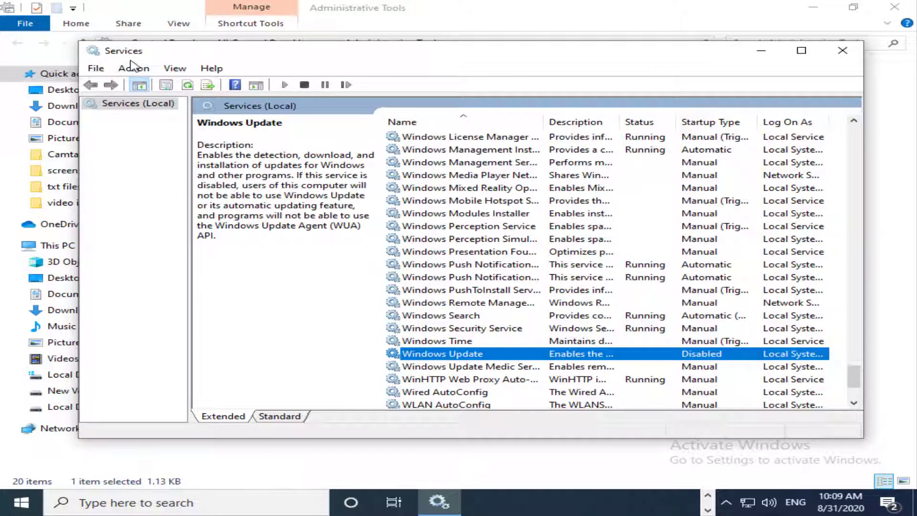
Open the properties of the Windows Update service and set its startup type to Automatic (Delayed Start)
double_click(436, 354)
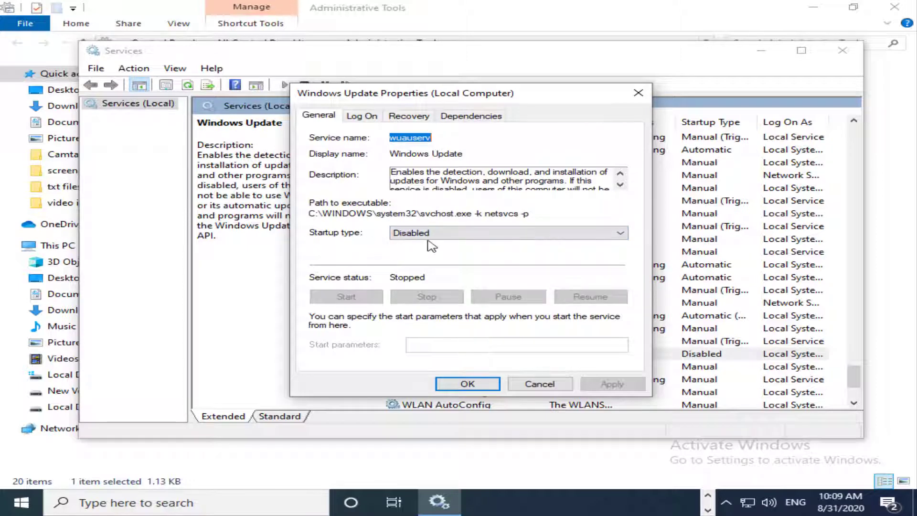
left_click(449, 235)
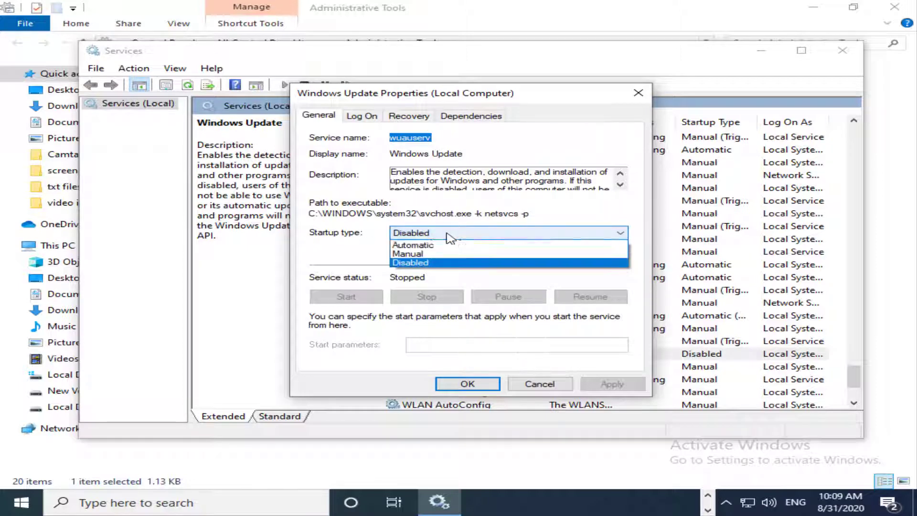
left_click(424, 245)
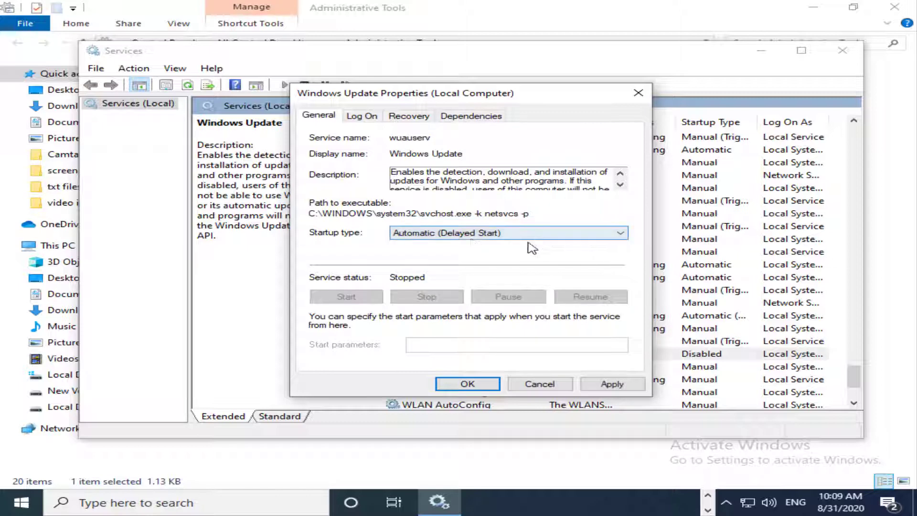
Try the Automatic and Manual startup types for the Windows Update service, returning to Automatic (Delayed Start)
left_click(475, 234)
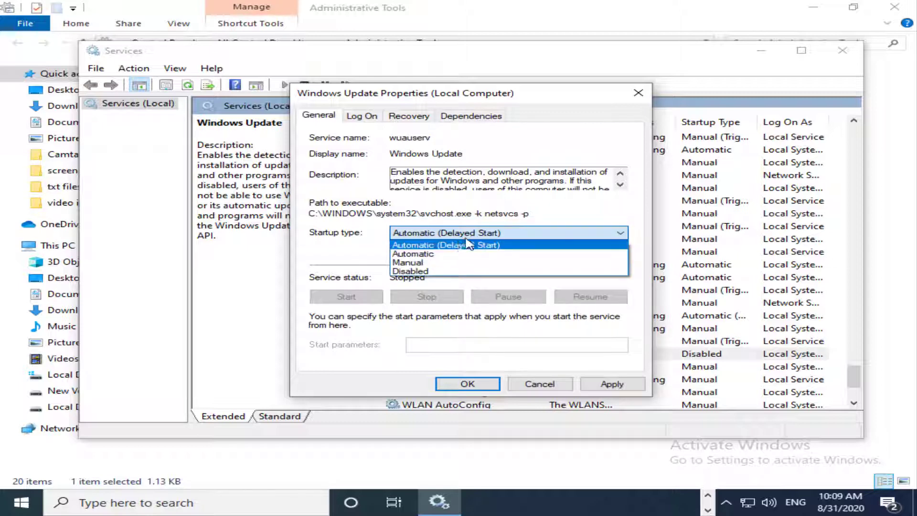
left_click(414, 245)
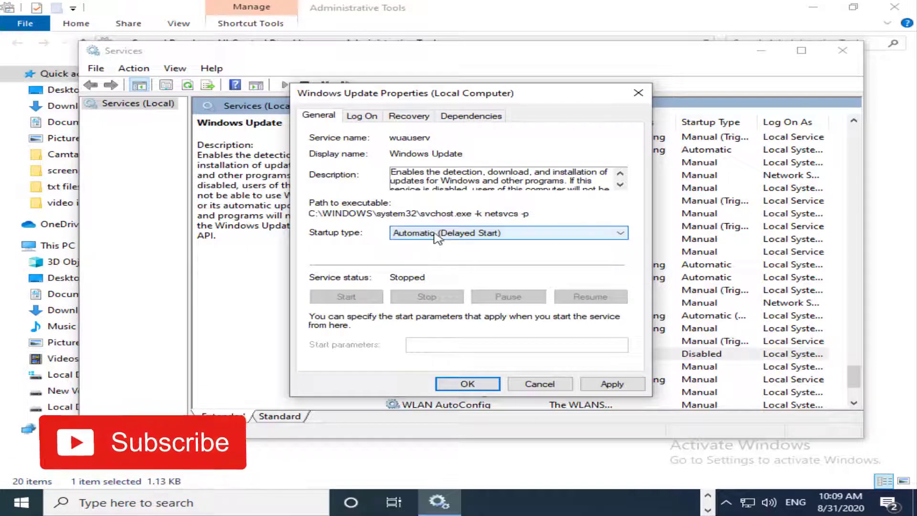
left_click(439, 234)
left_click(447, 255)
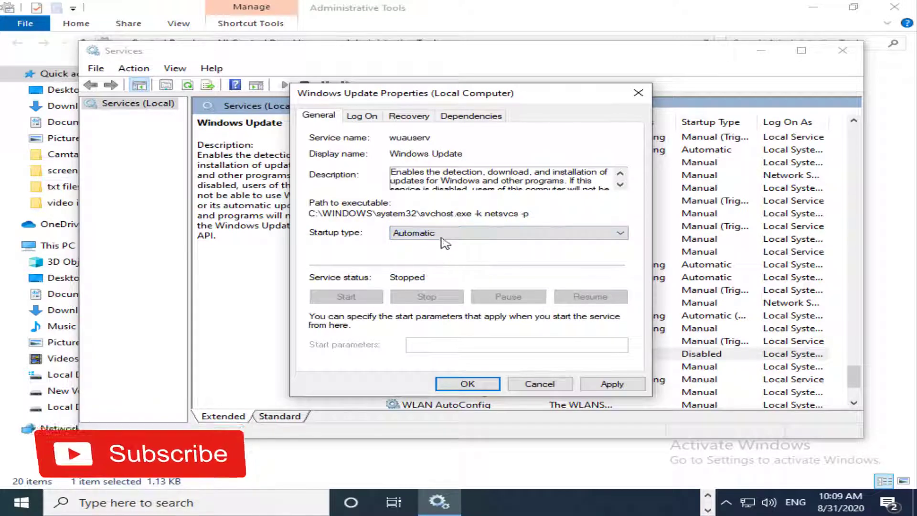
left_click(446, 234)
left_click(447, 262)
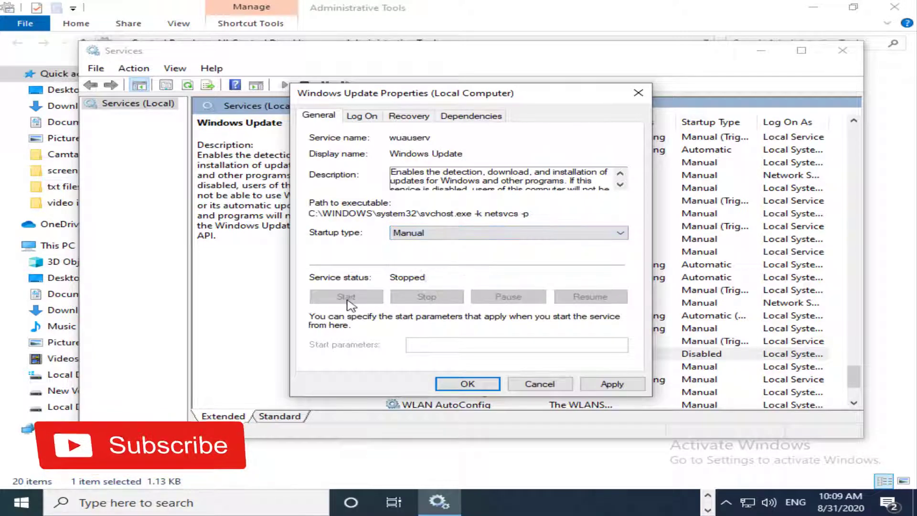
left_click(449, 234)
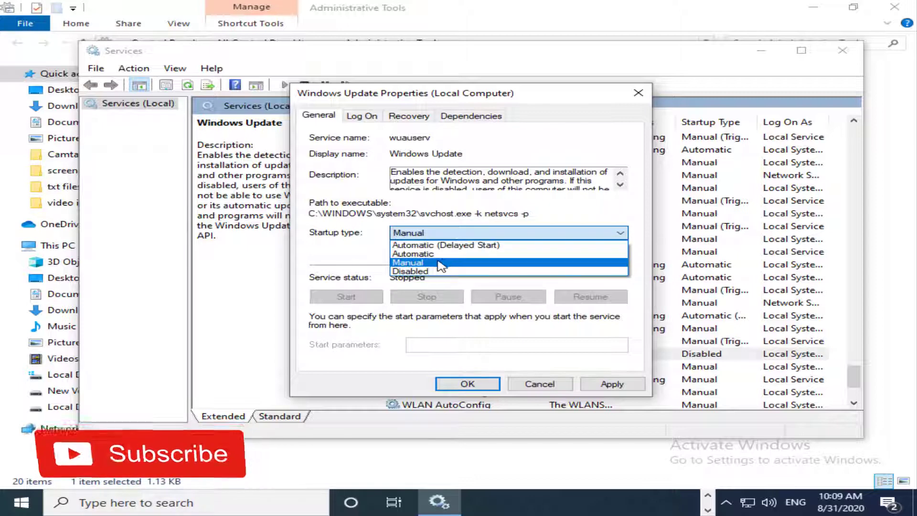
left_click(430, 245)
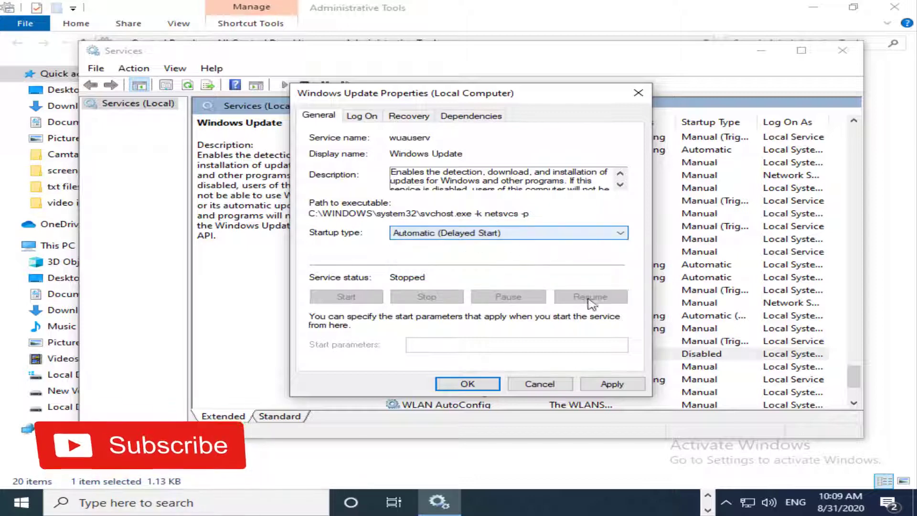
Apply the startup type change, test starting and stopping the Windows Update service, and confirm its properties
left_click(613, 384)
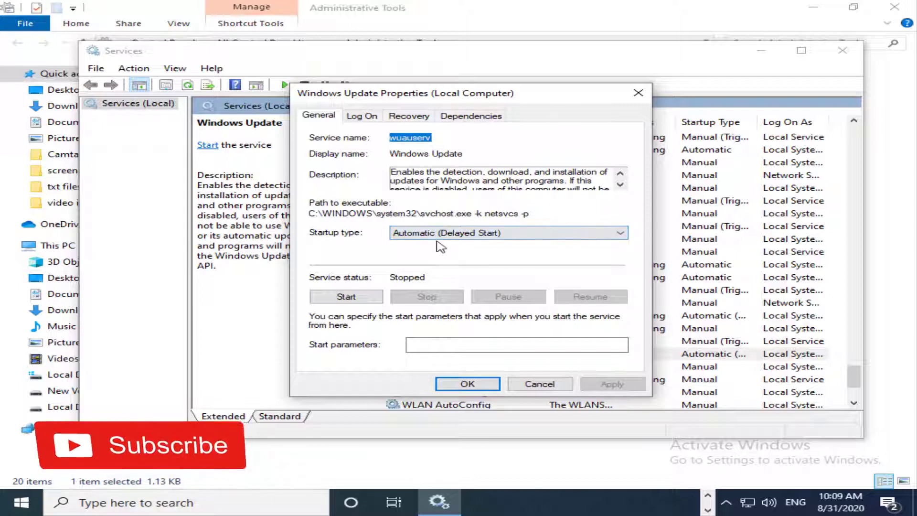
left_click(341, 298)
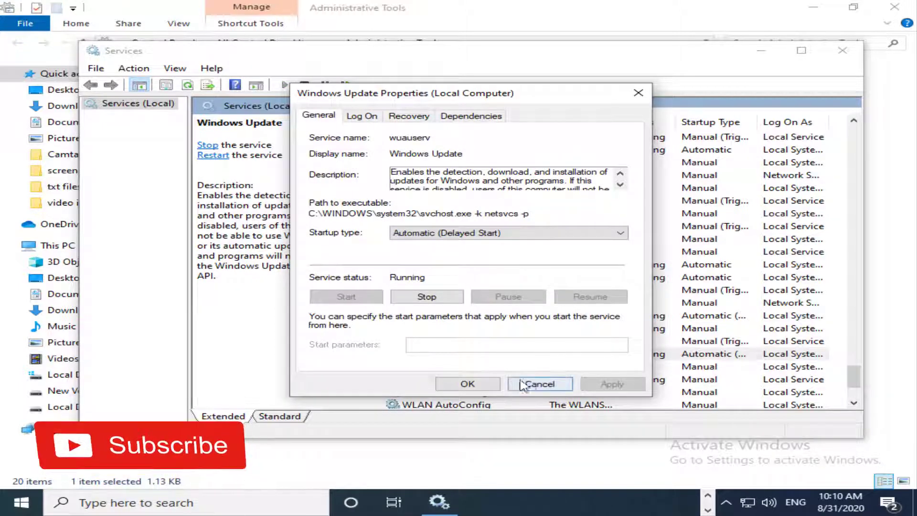
left_click(428, 297)
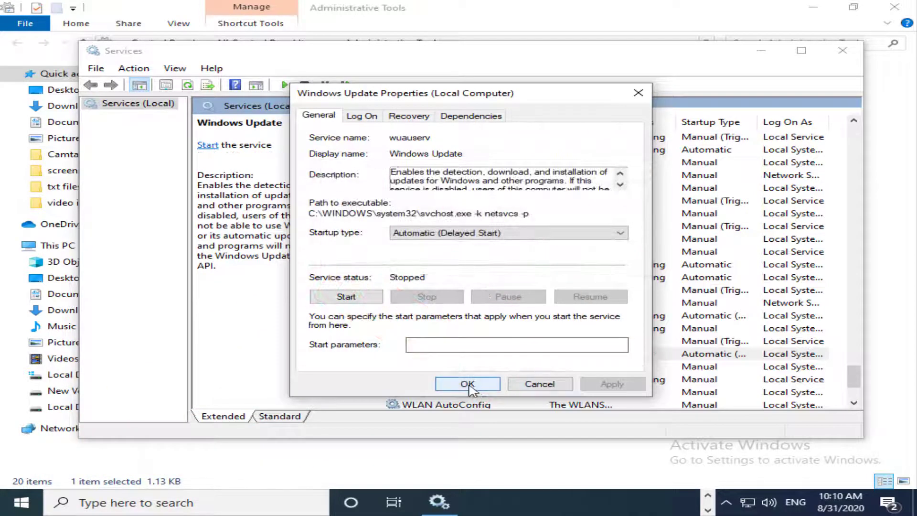
left_click(467, 383)
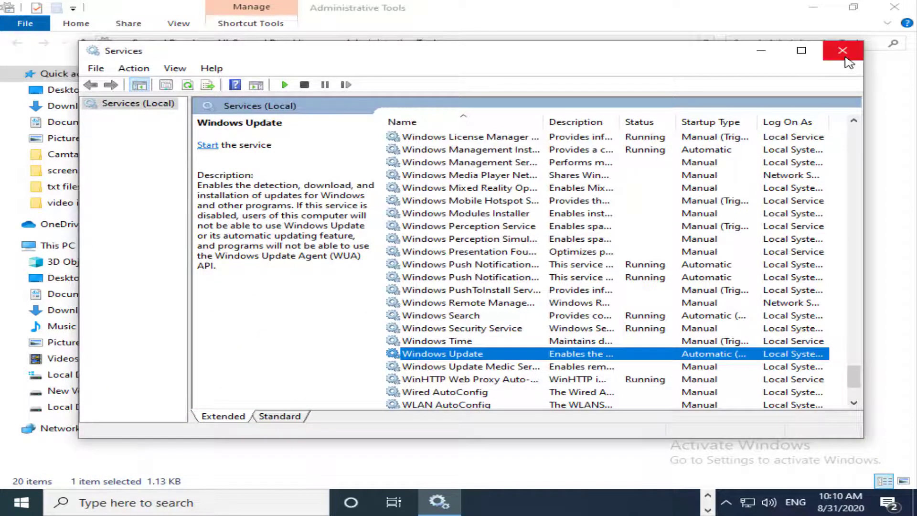
Close the Services console and the Administrative Tools and Control Panel windows to return to the desktop
left_click(843, 50)
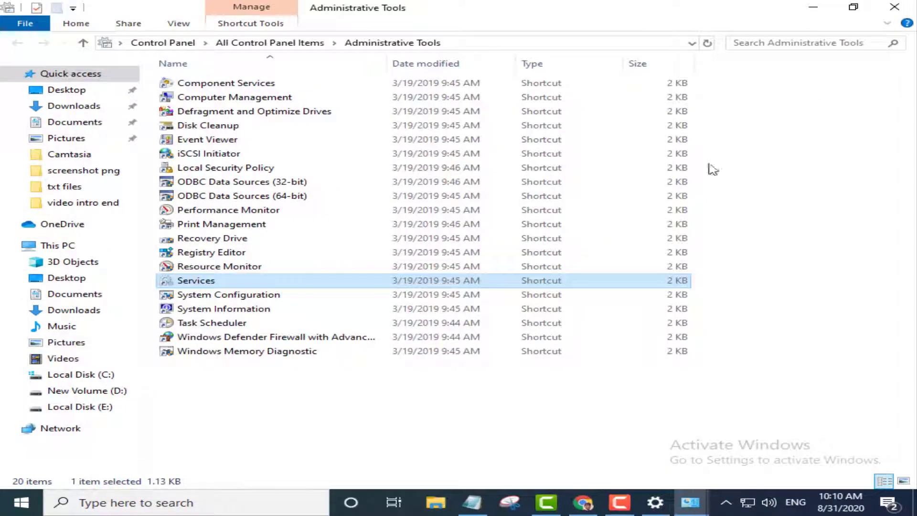
left_click(895, 7)
left_click(894, 7)
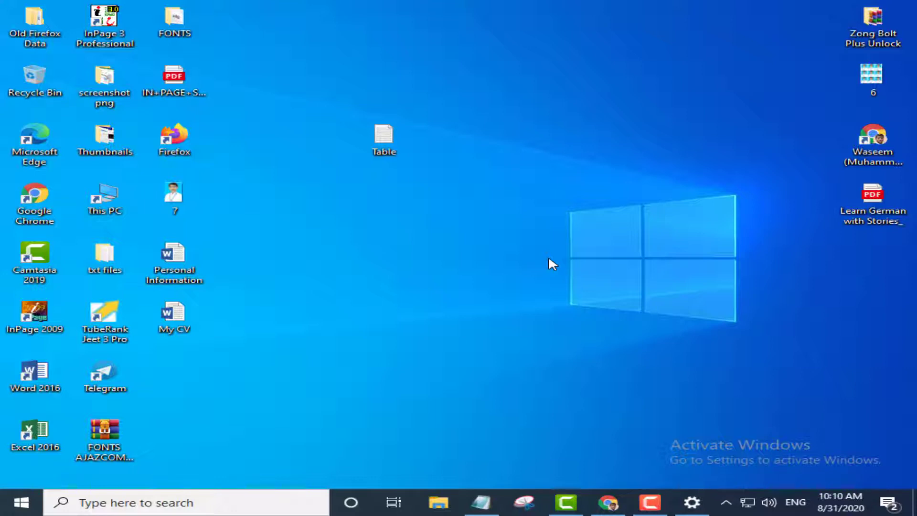
Launch the Microsoft Management Console by running mmc from the Run dialog
key("super+r")
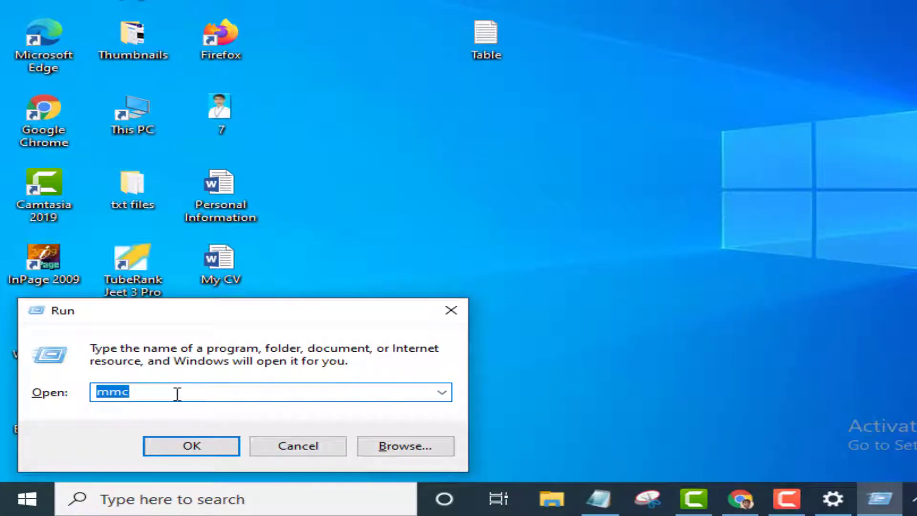
left_click(146, 393)
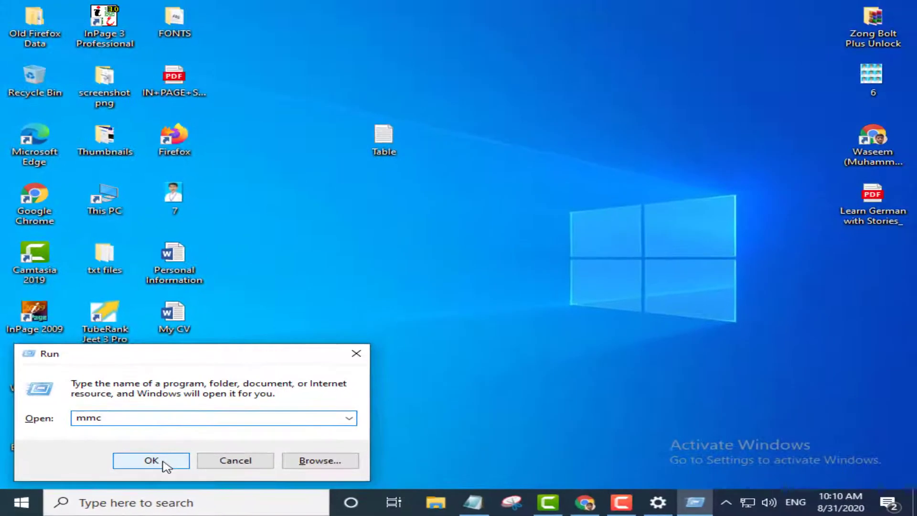
left_click(209, 453)
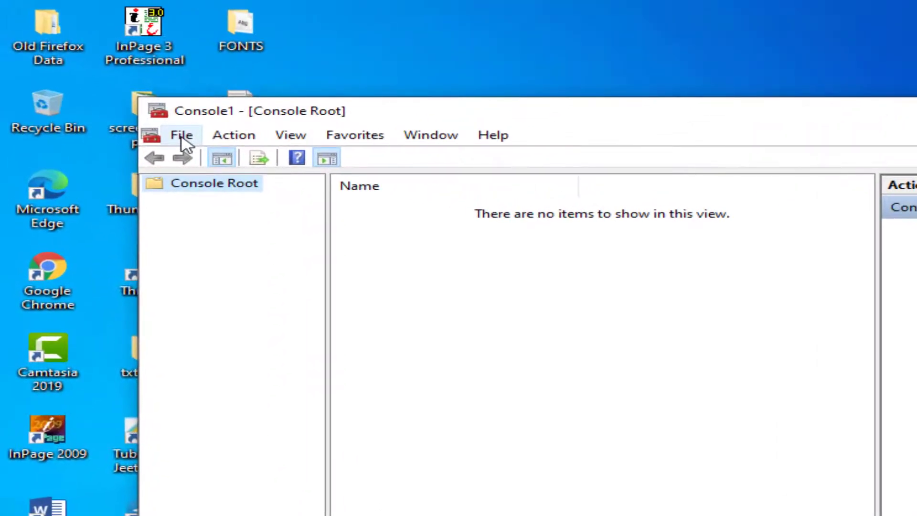
Add the Group Policy Object snap-in for Local Computer to the console root
left_click(131, 98)
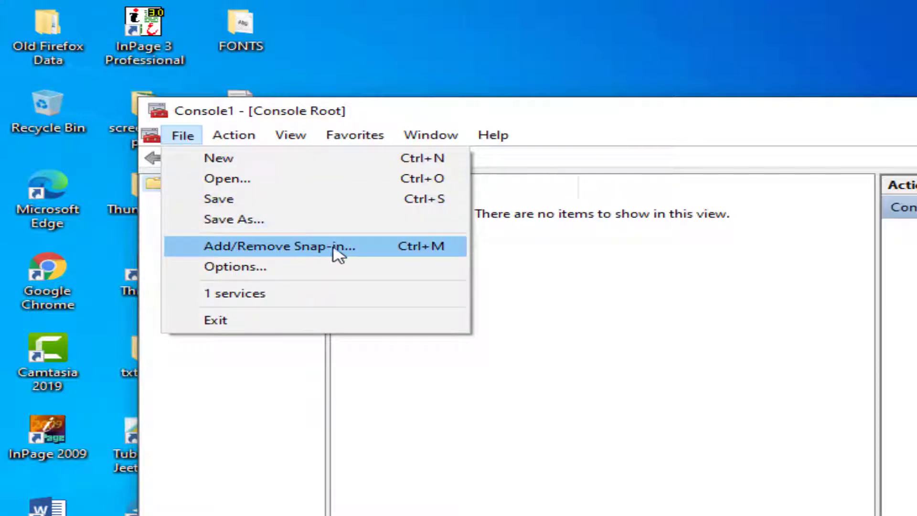
left_click(306, 253)
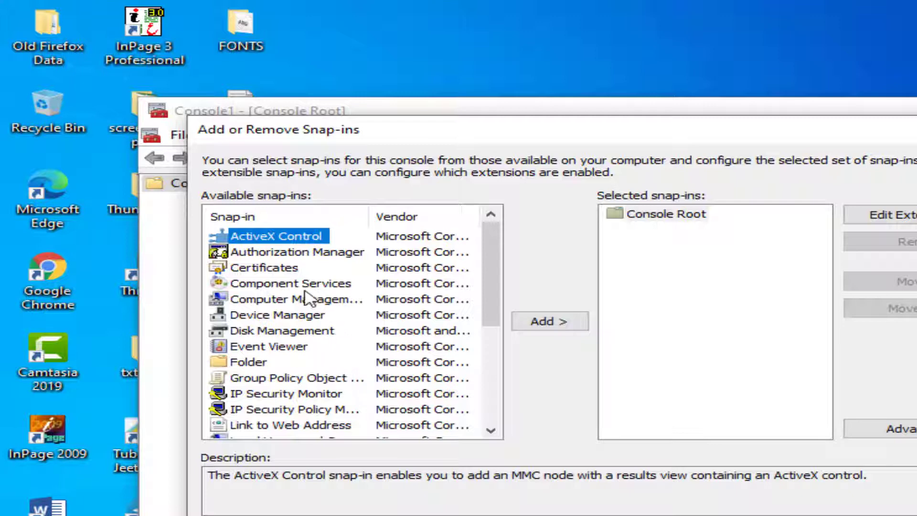
left_click(258, 382)
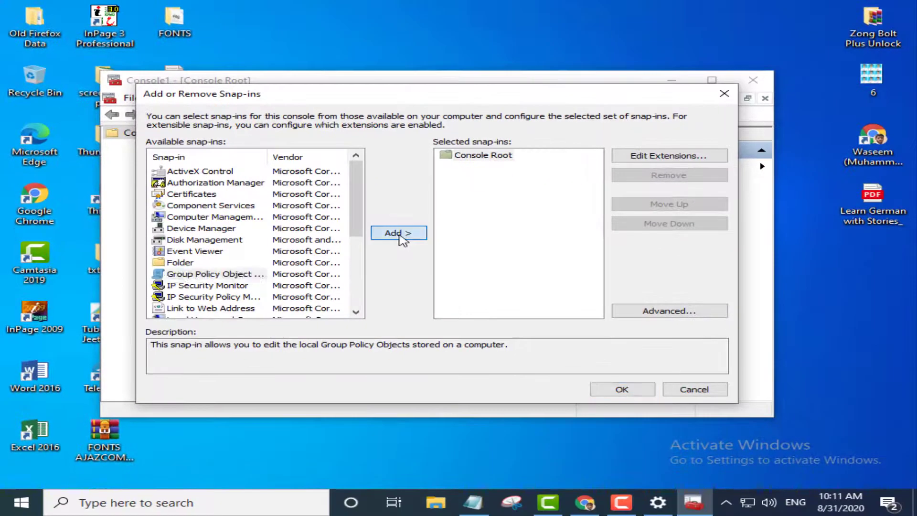
left_click(429, 254)
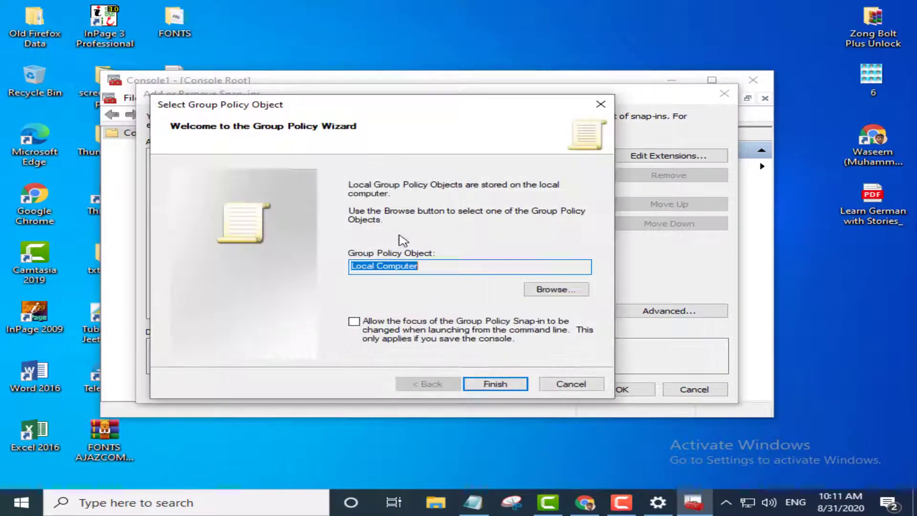
left_click(500, 385)
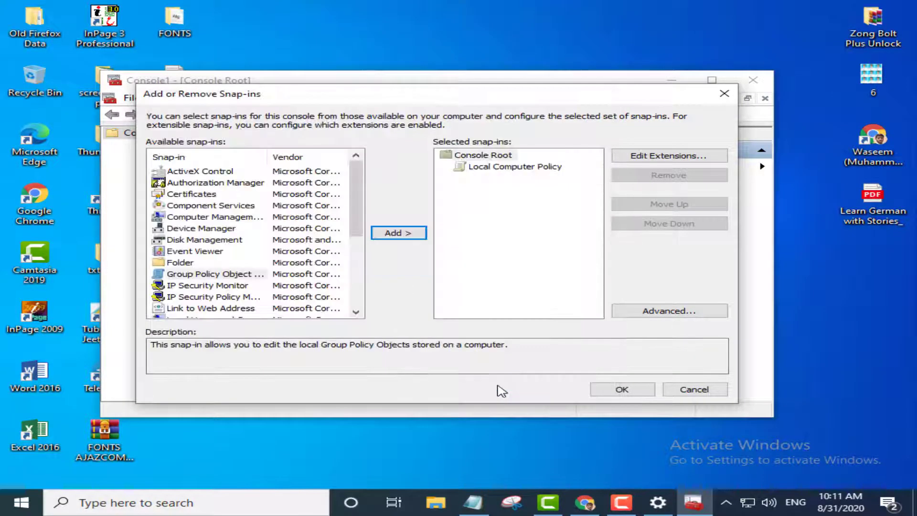
left_click(622, 390)
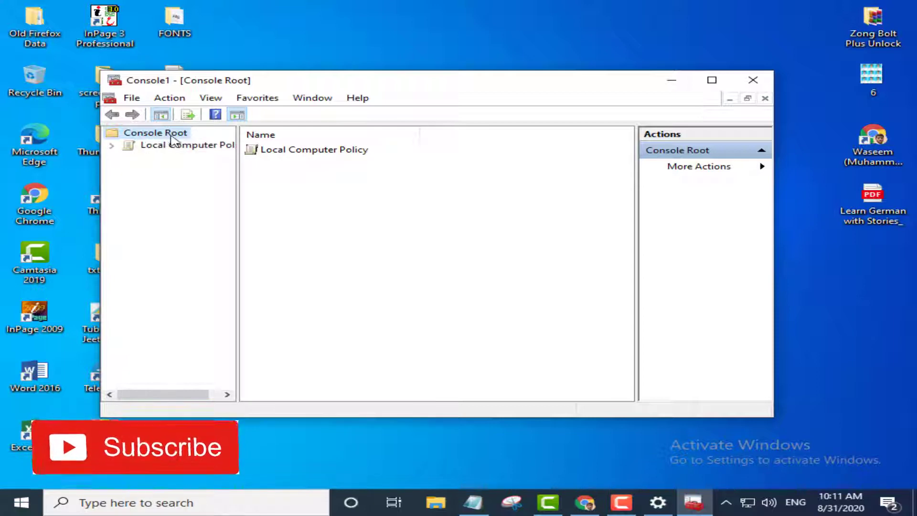
Expand Local Computer Policy through User Configuration and Administrative Templates to Windows Components, widening the console tree to show full names
left_click(112, 147)
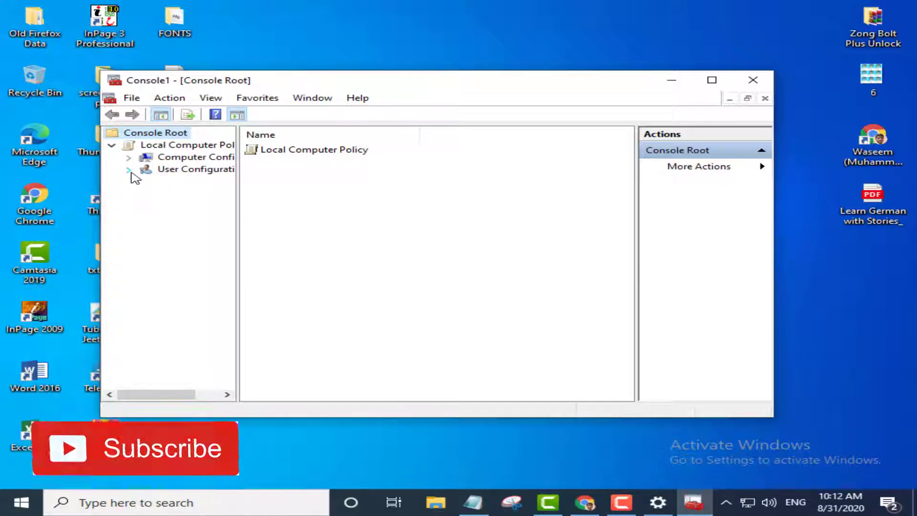
left_click(129, 170)
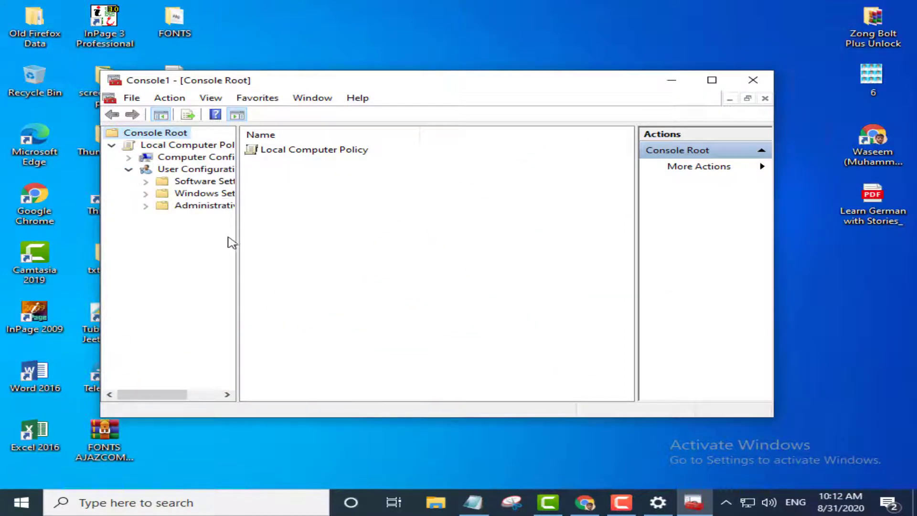
left_click_drag(239, 242, 309, 242)
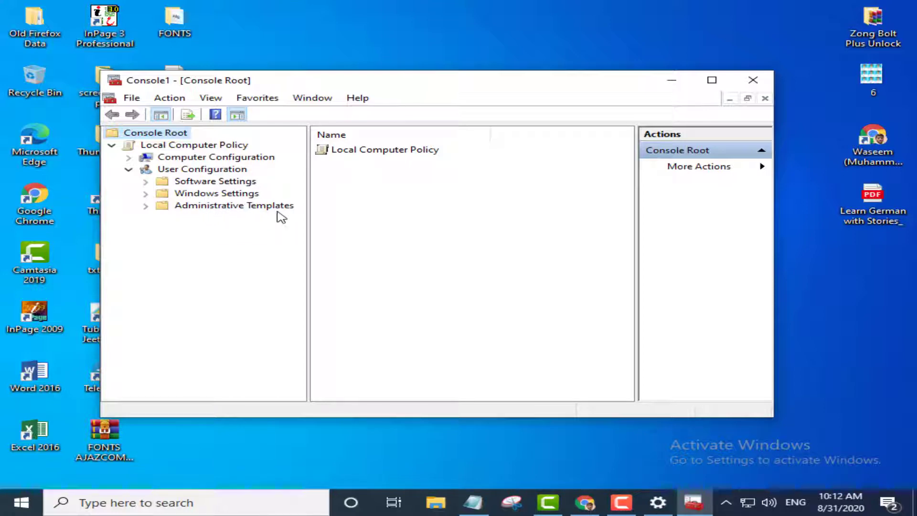
left_click(145, 206)
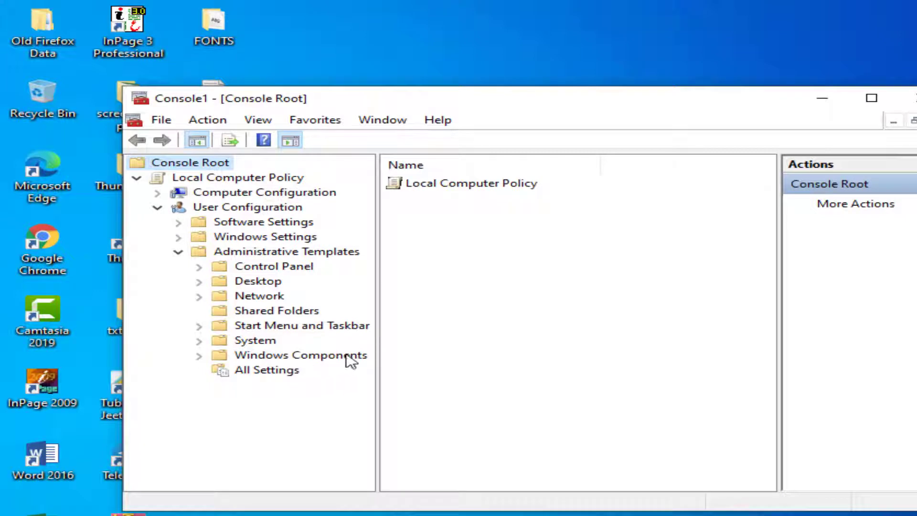
left_click(200, 357)
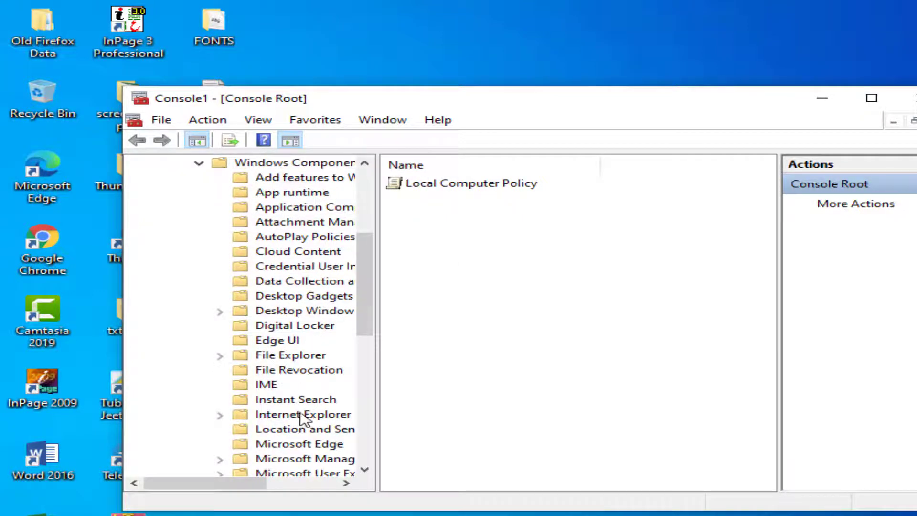
Show the Windows Update policies in a maximized console and open the setting "Remove access to use all Windows Update features"
left_click_drag(365, 292, 347, 335)
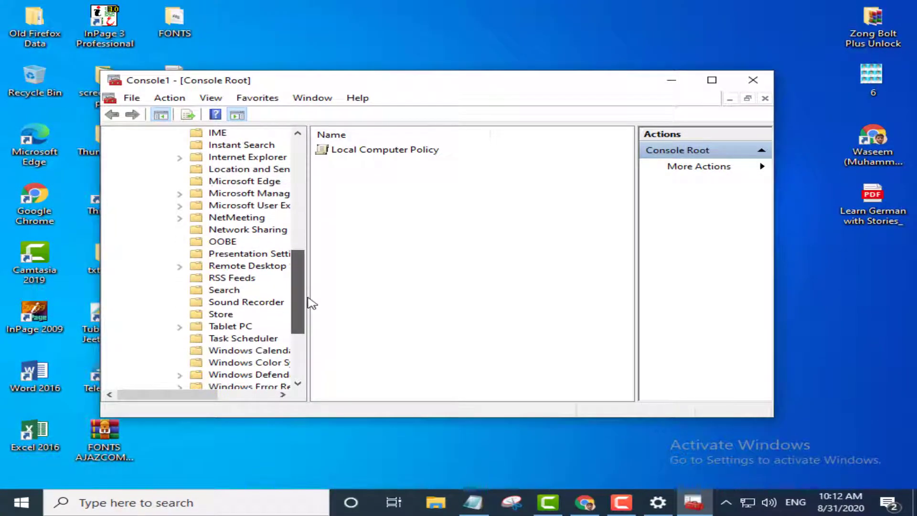
left_click_drag(311, 303, 314, 342)
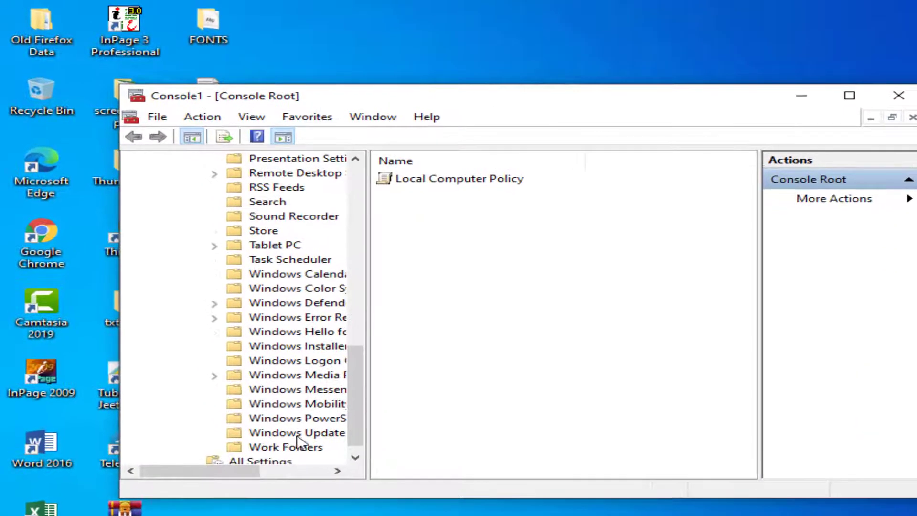
left_click_drag(369, 441, 394, 438)
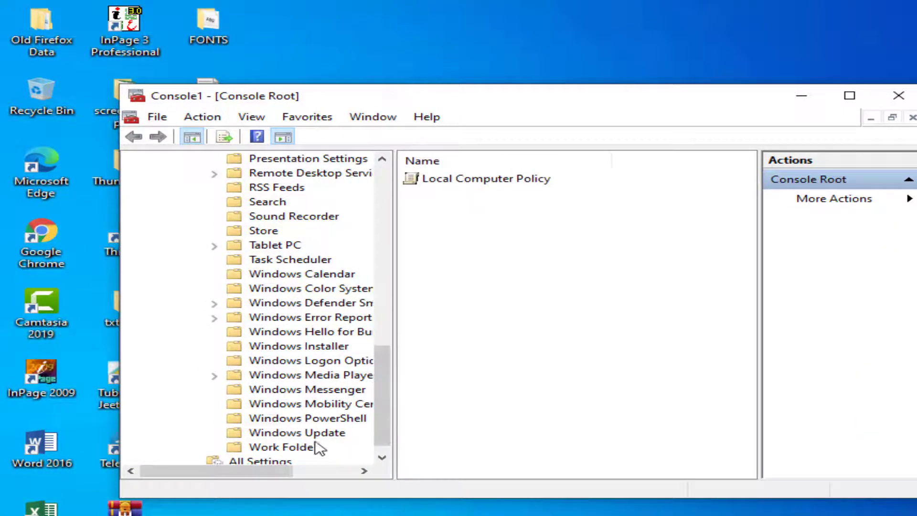
left_click(273, 435)
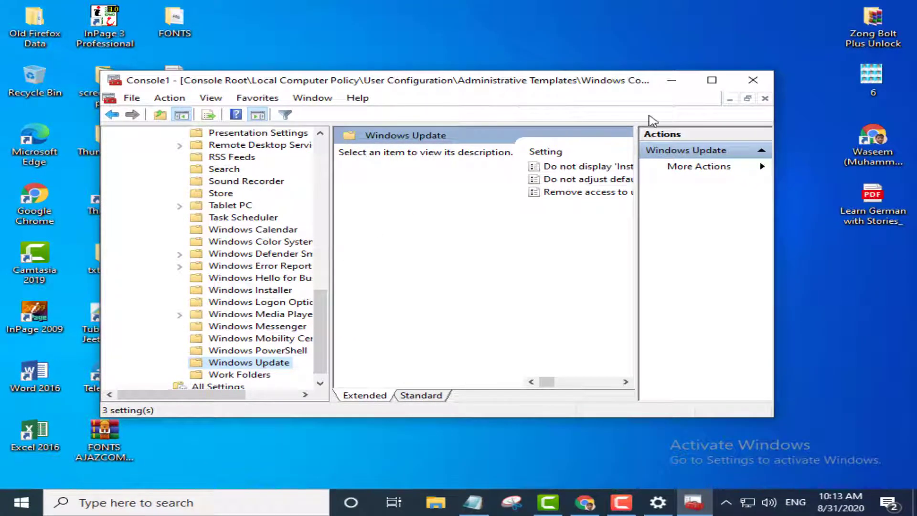
left_click(712, 81)
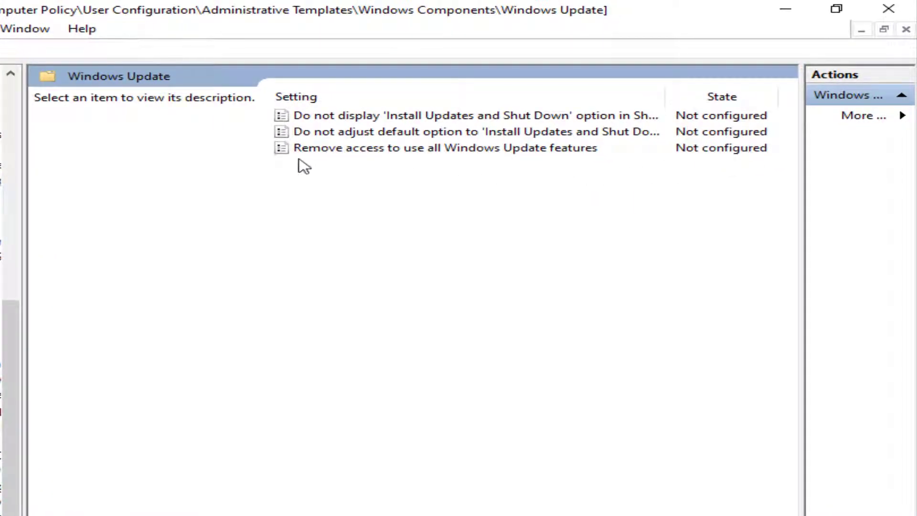
double_click(281, 150)
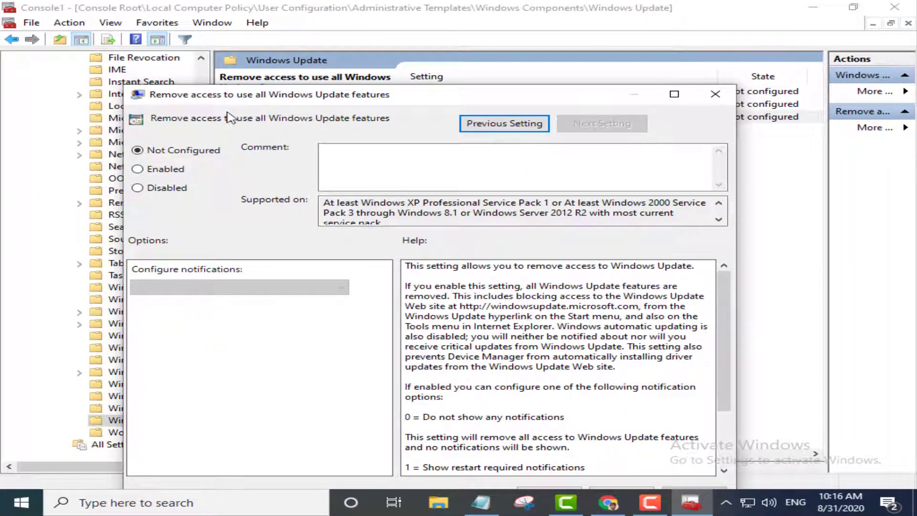
Set the "Remove access to use all Windows Update features" policy to Disabled, apply it and close the setting
left_click_drag(351, 100, 336, 81)
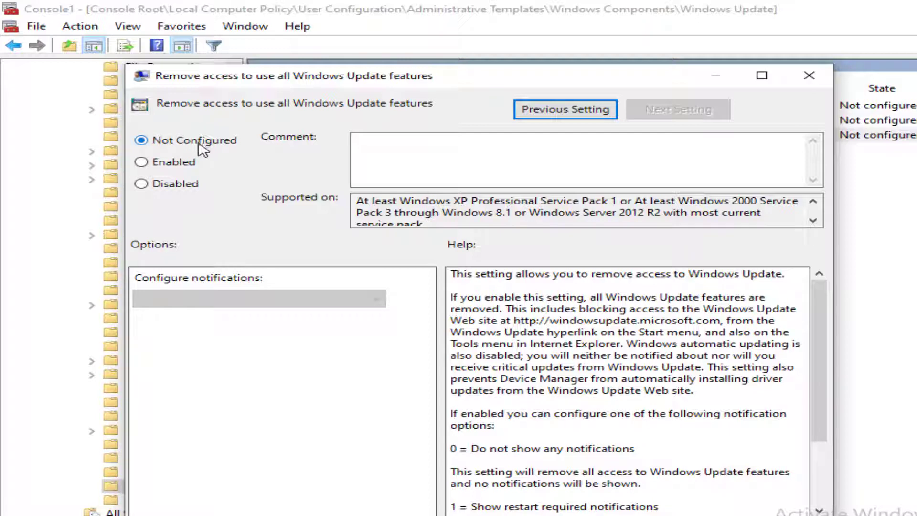
left_click(148, 187)
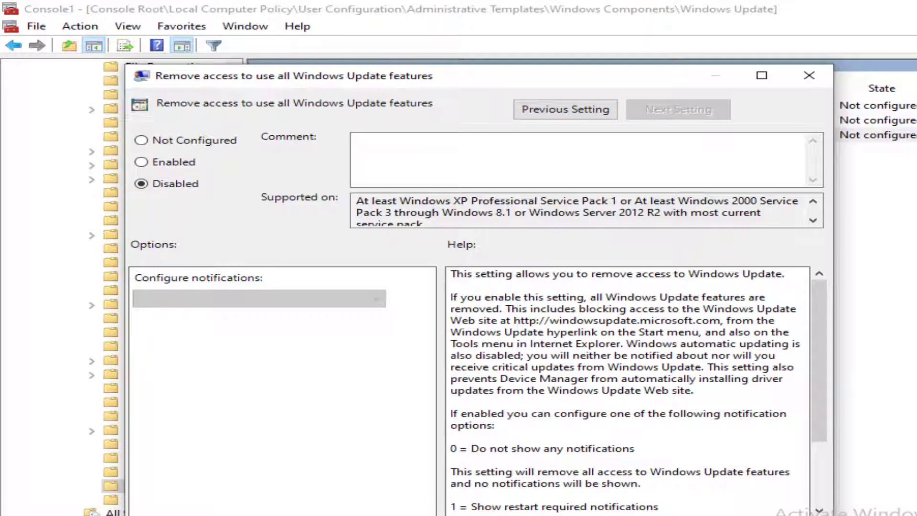
key("alt+a")
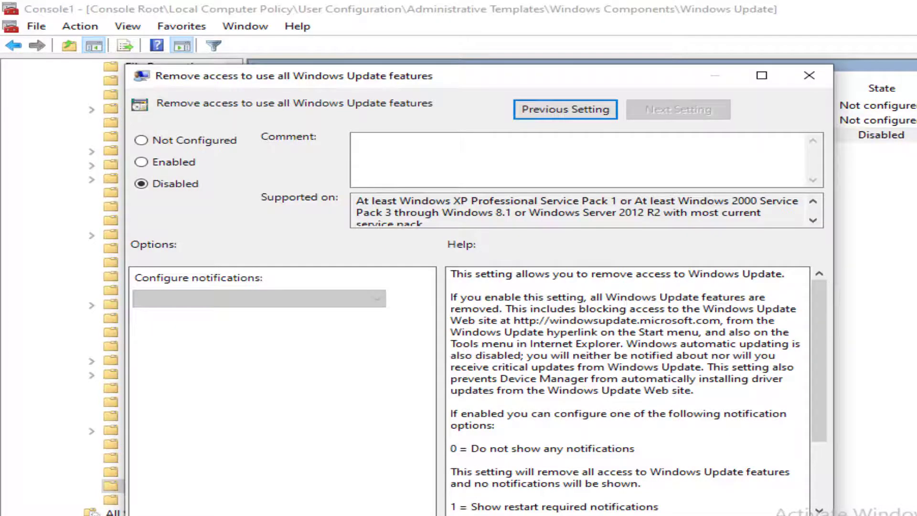
key("Escape")
left_click(598, 190)
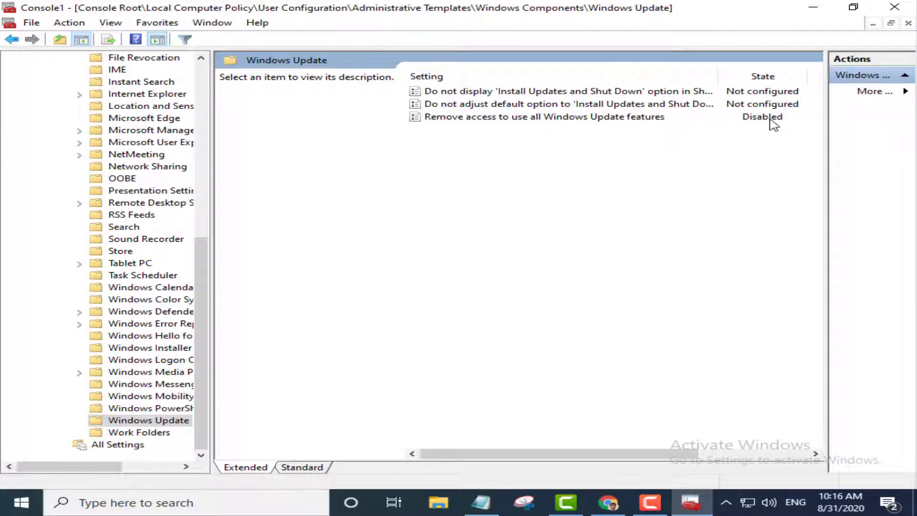
Close the console, saving its settings as Console1 in Windows Administrative Tools, and refresh the desktop
left_click(909, 24)
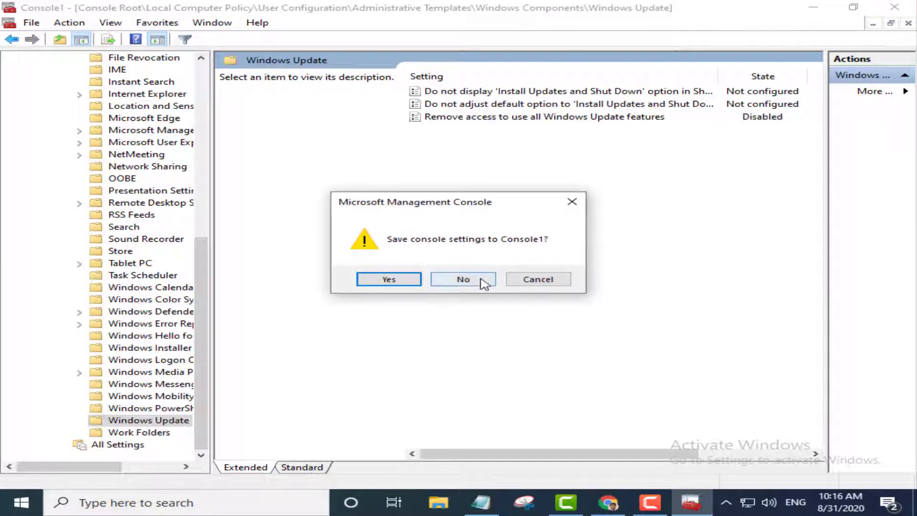
left_click(545, 281)
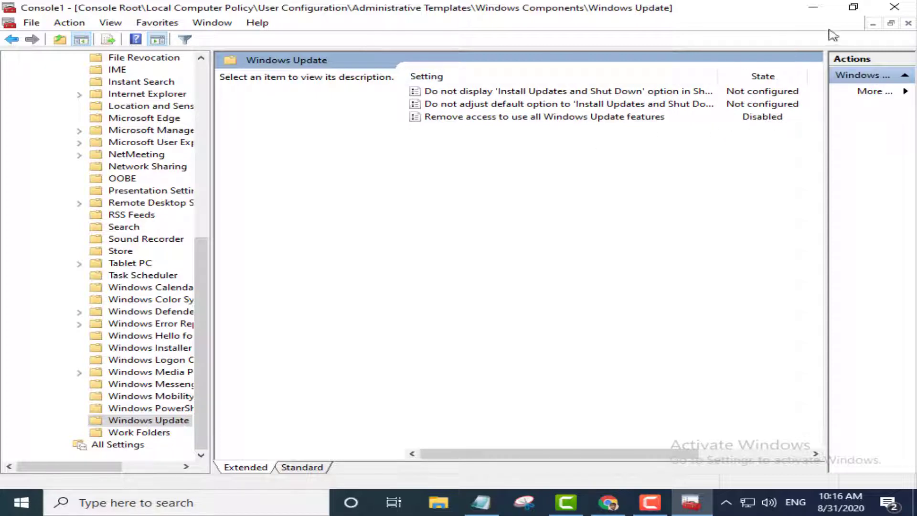
left_click(906, 21)
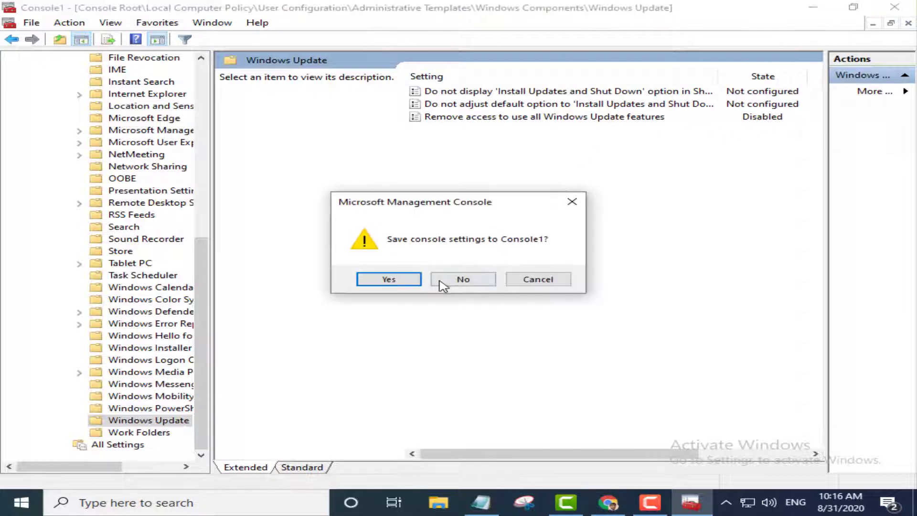
left_click(400, 282)
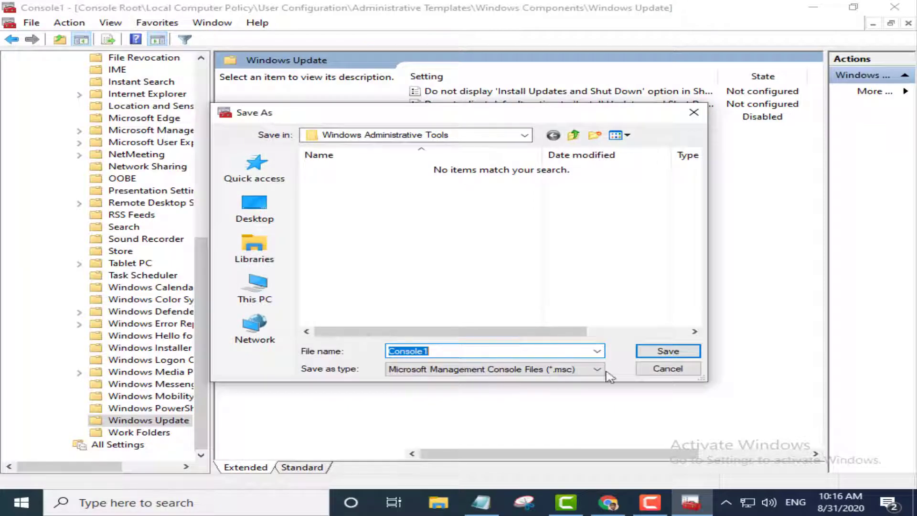
left_click(668, 351)
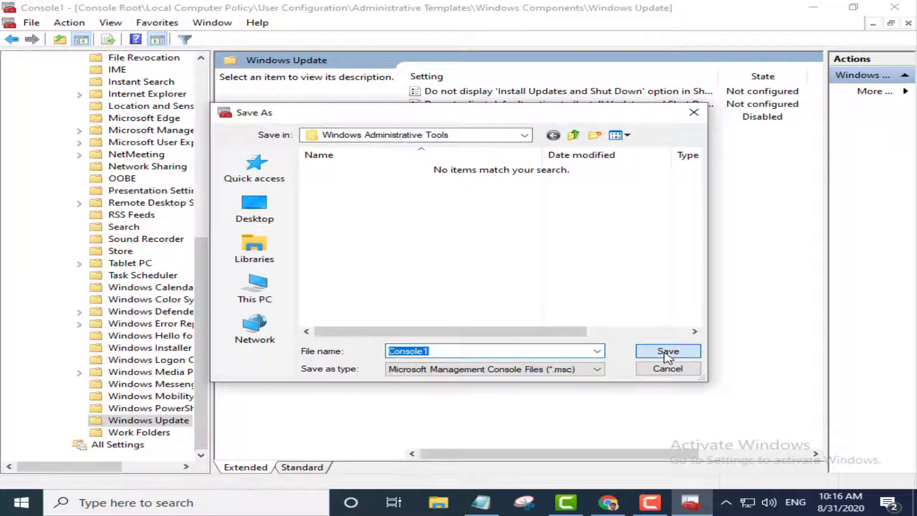
right_click(529, 219)
left_click(565, 260)
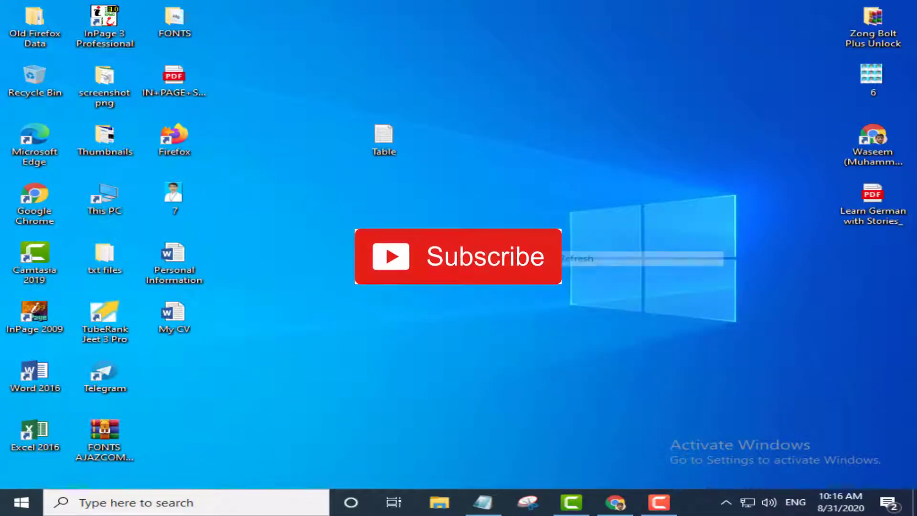